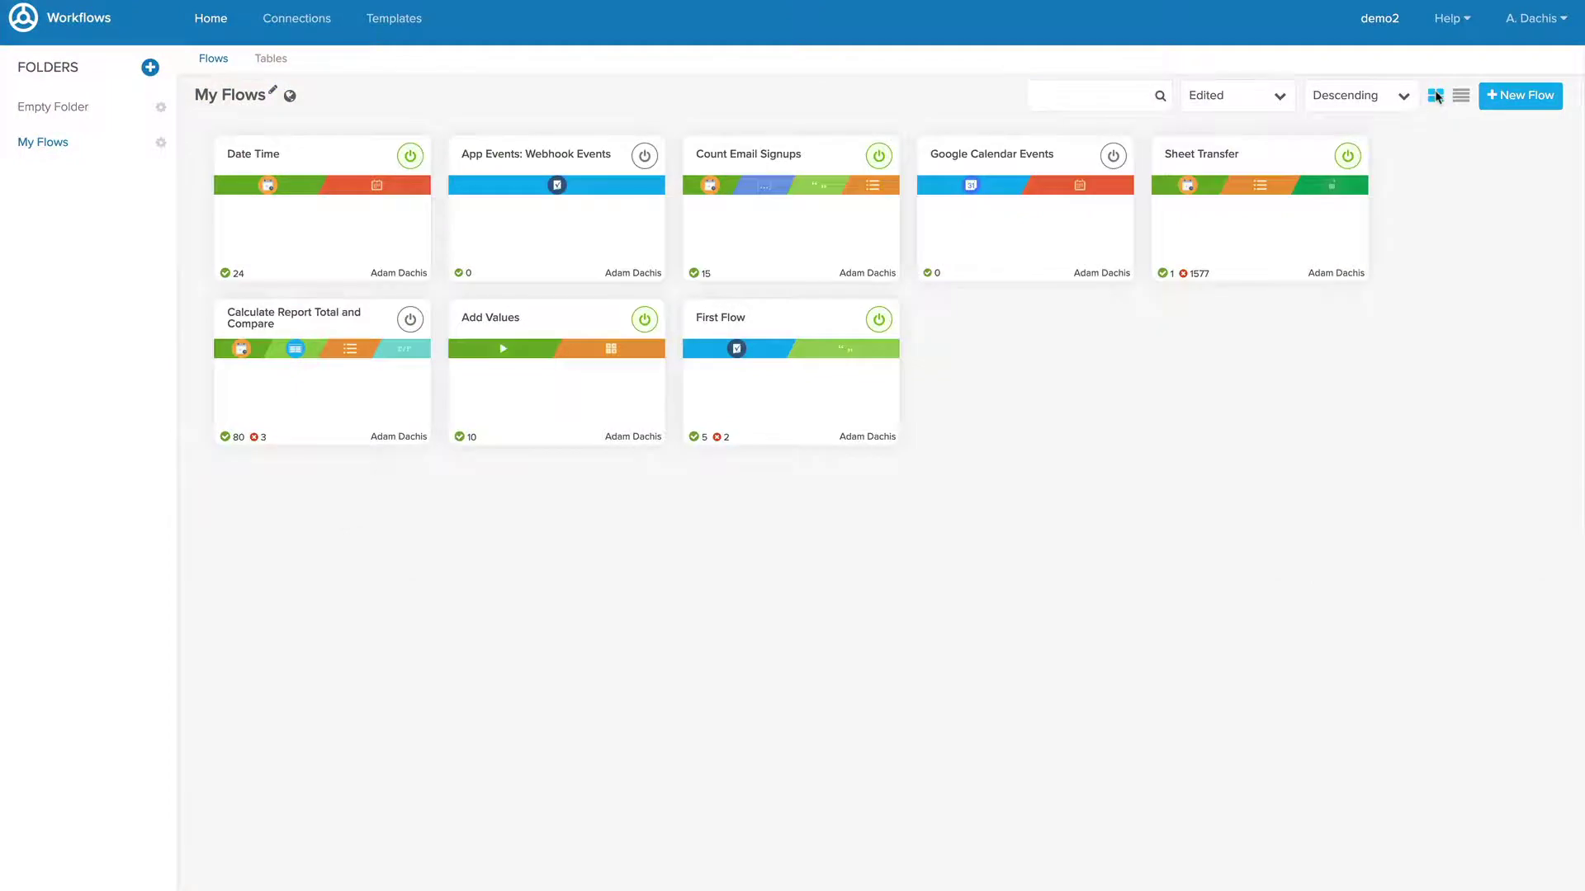
Show My Flows as a detailed list, trying the card layout and ascending sort order
left_click(1460, 97)
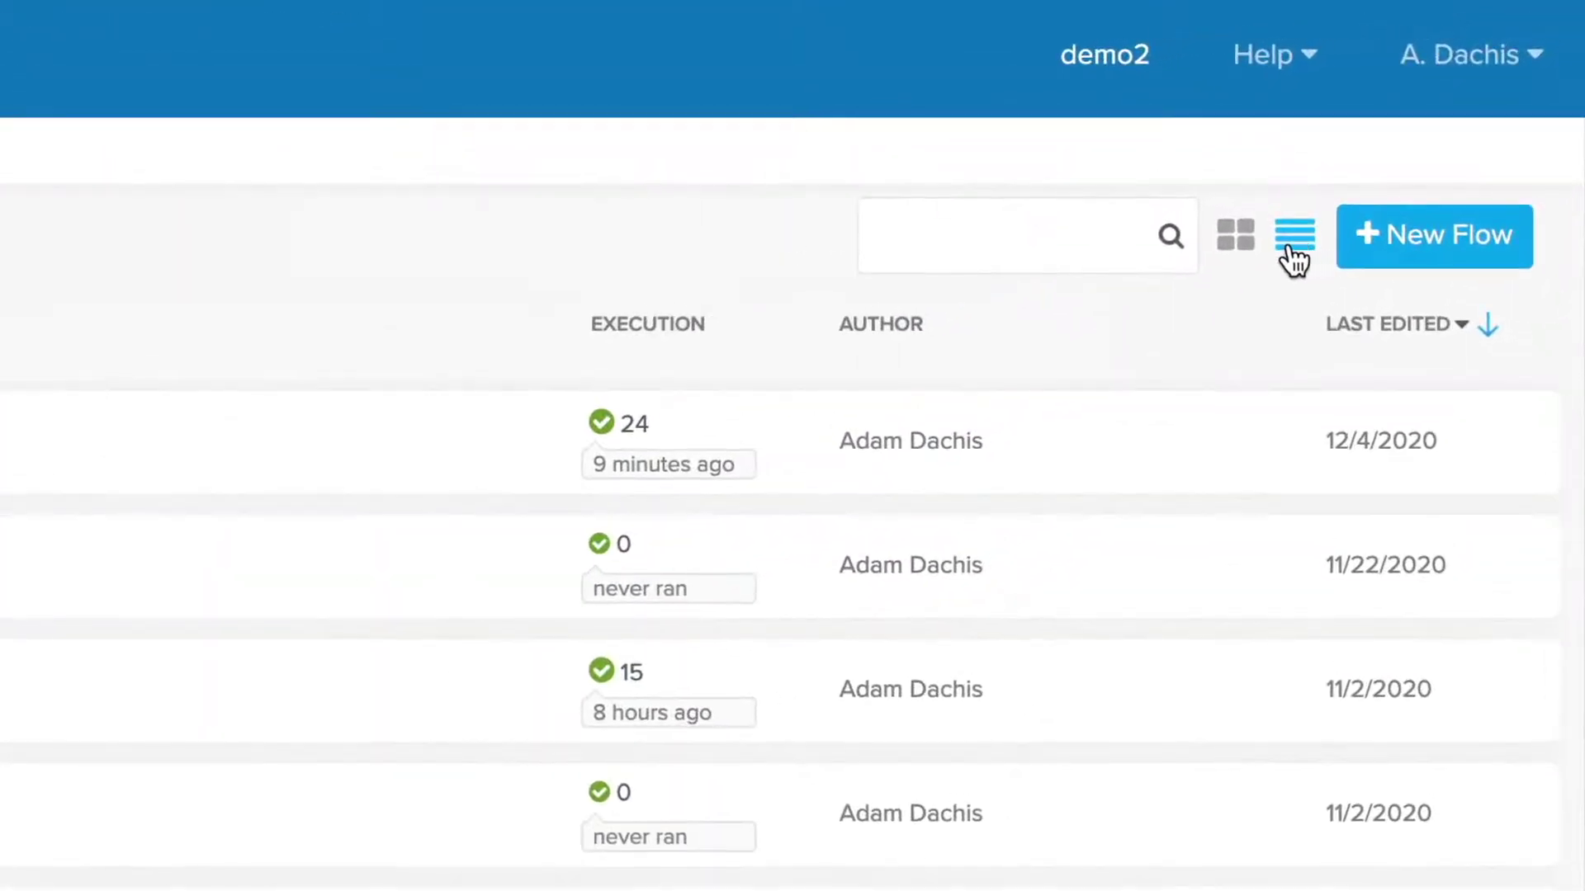
left_click(1236, 238)
left_click(1066, 240)
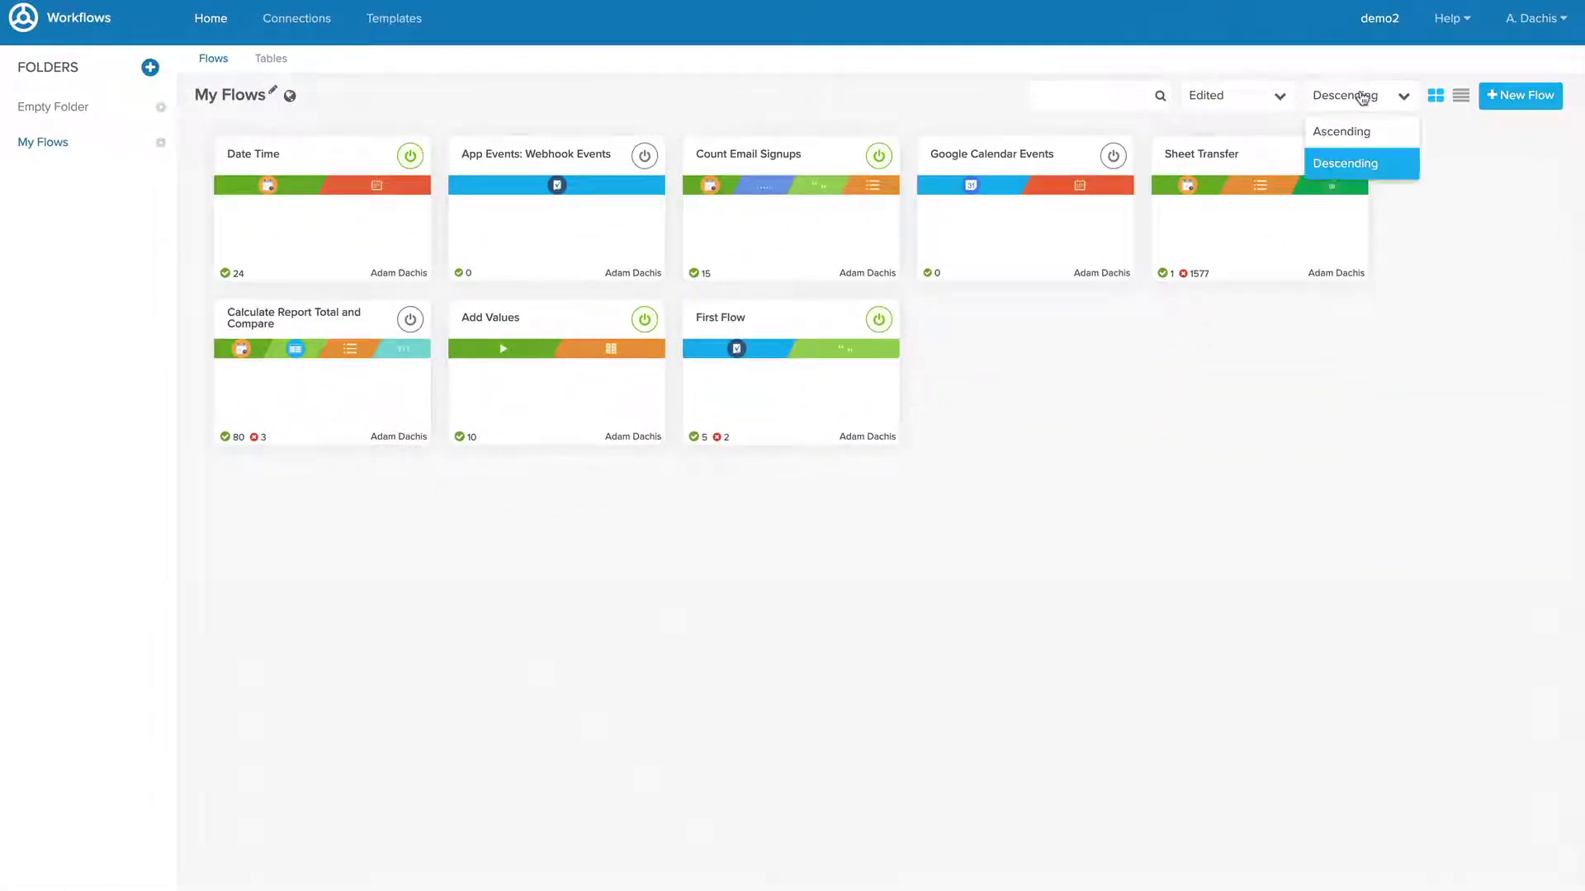
left_click(1360, 133)
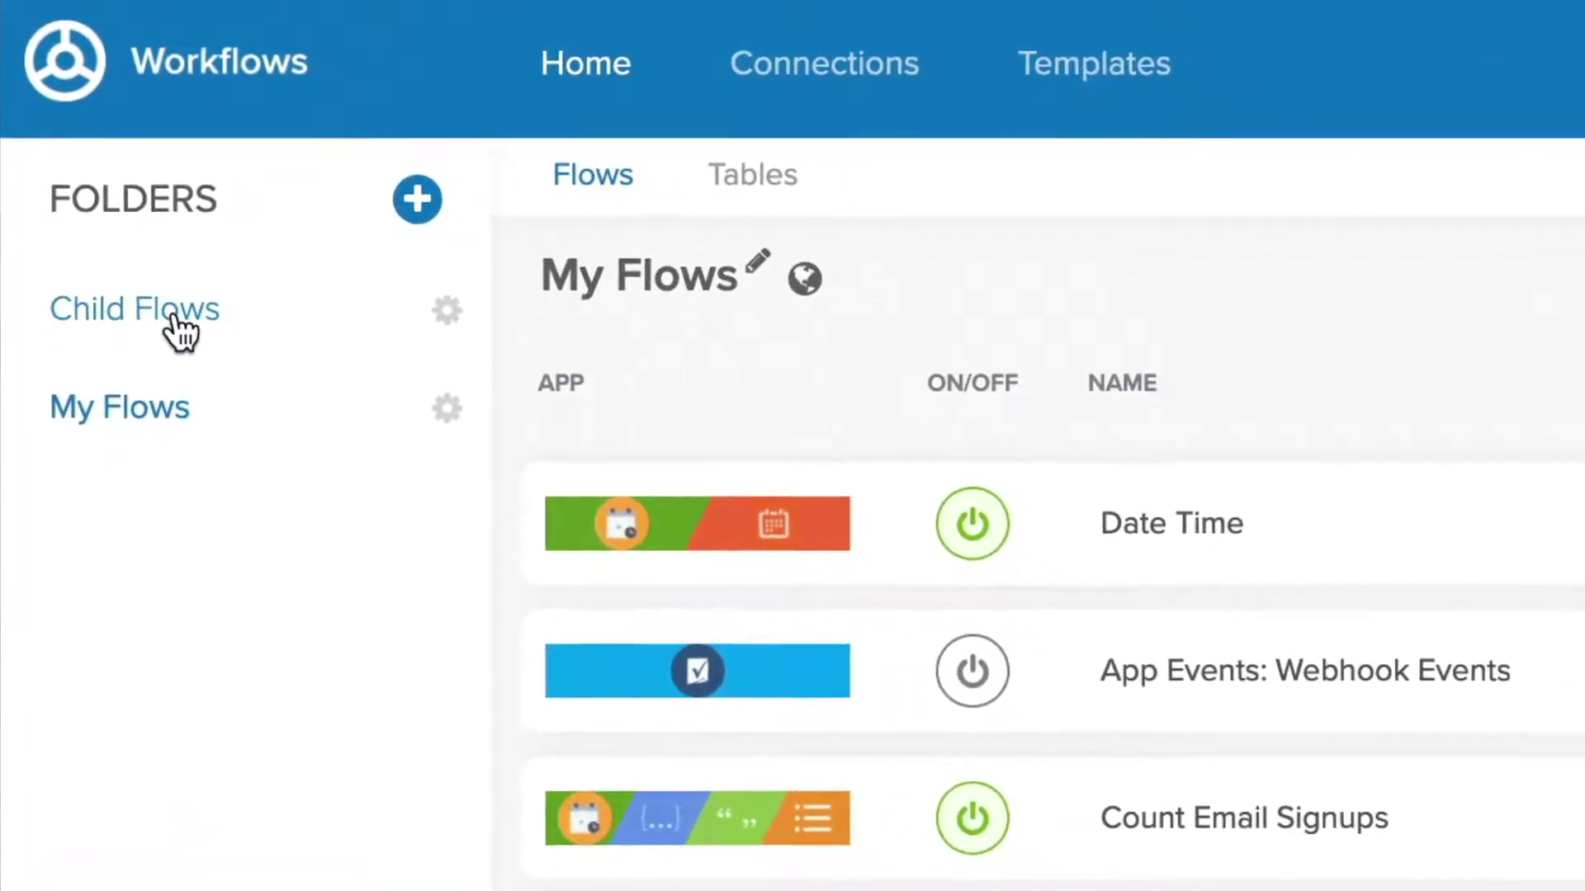
Open the Child Flows folder
left_click(177, 326)
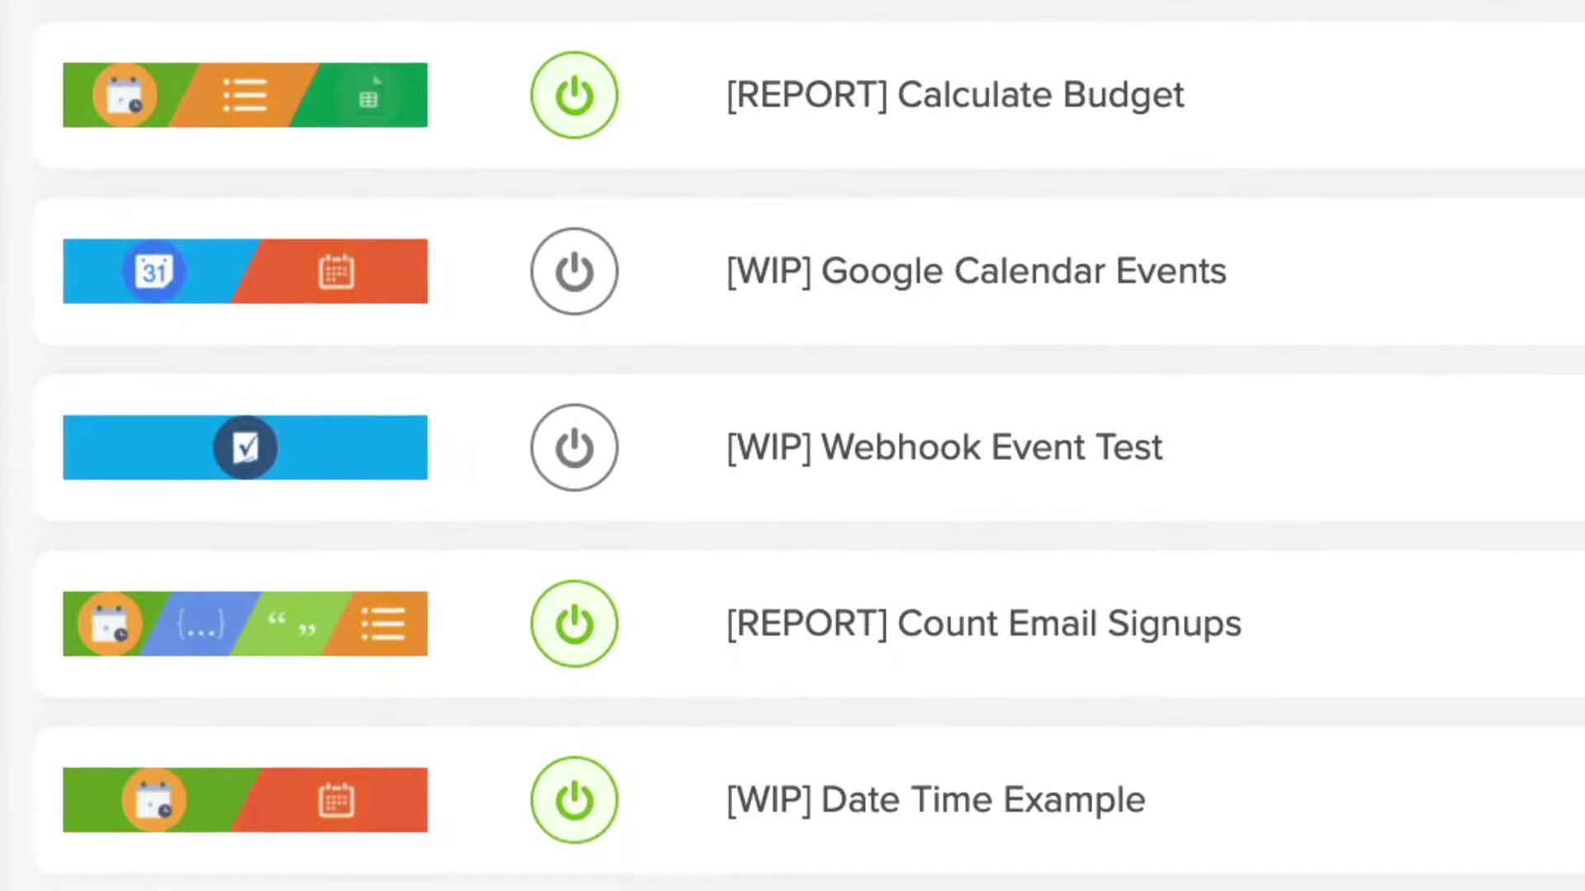
Describe Count Email Signups as 'Count email signups in a list.' and Count List as 'Belongs to => Count Email Signups'
type("Cou")
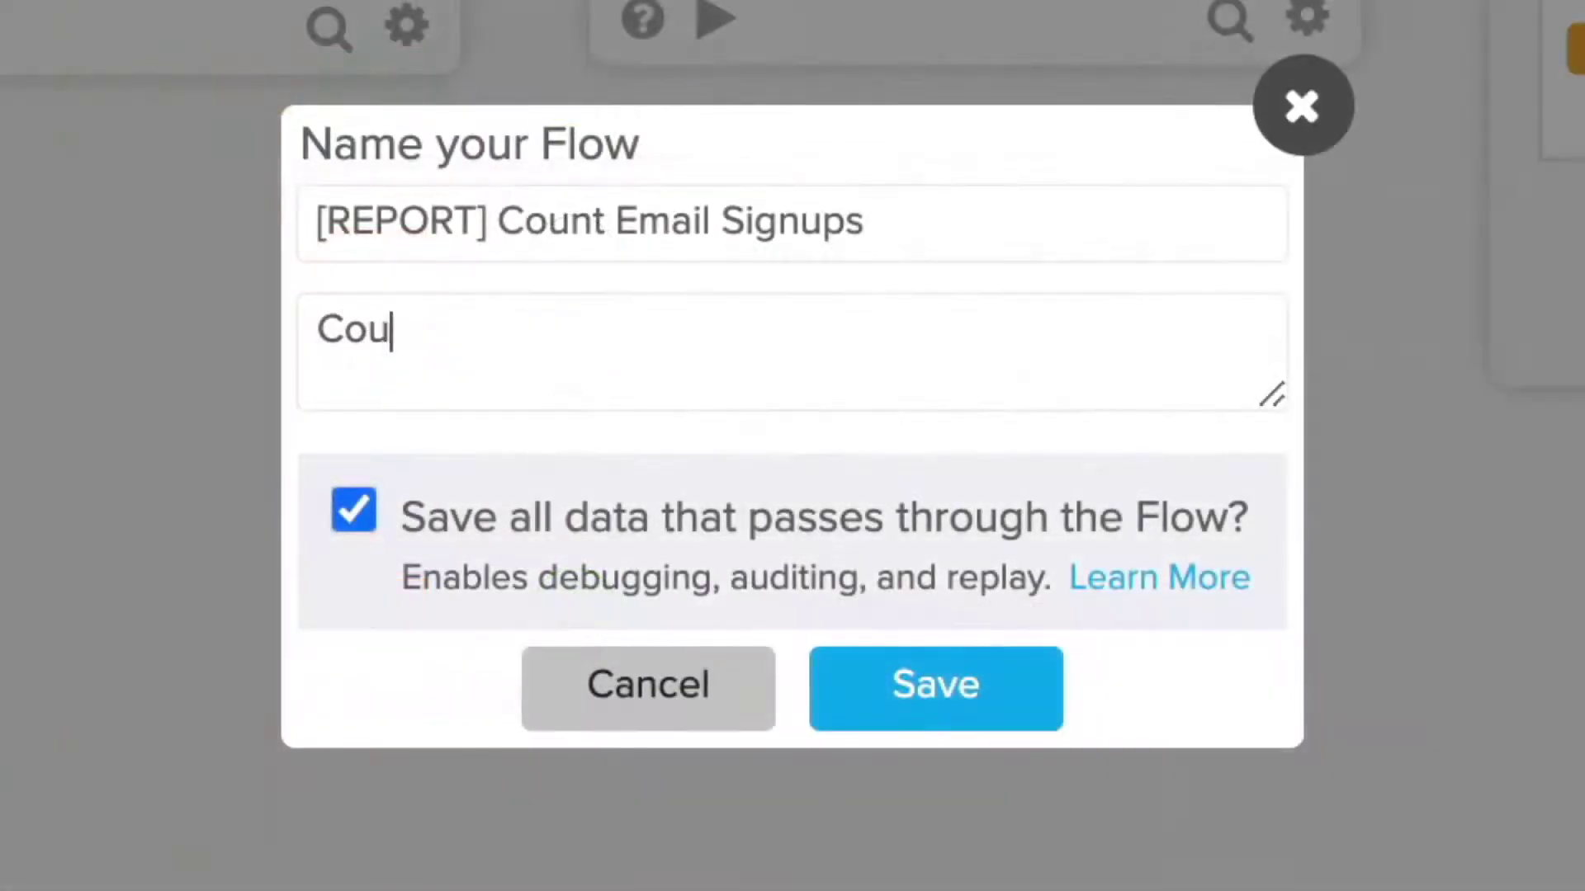
type("nt email signu")
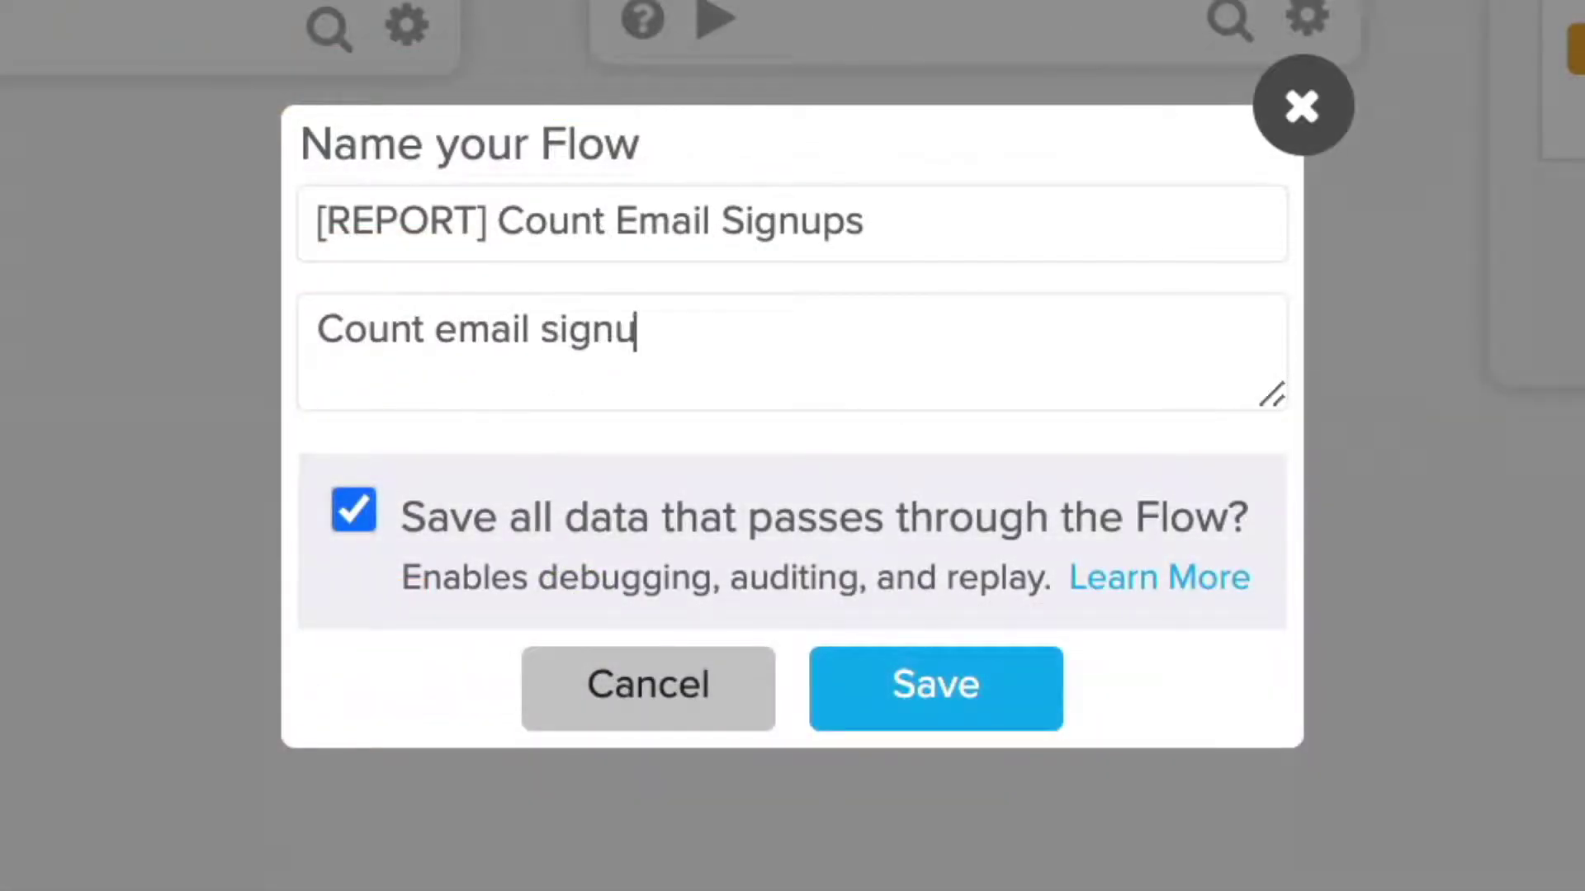
type("ps in a list")
key("BackSpace")
type("a list.")
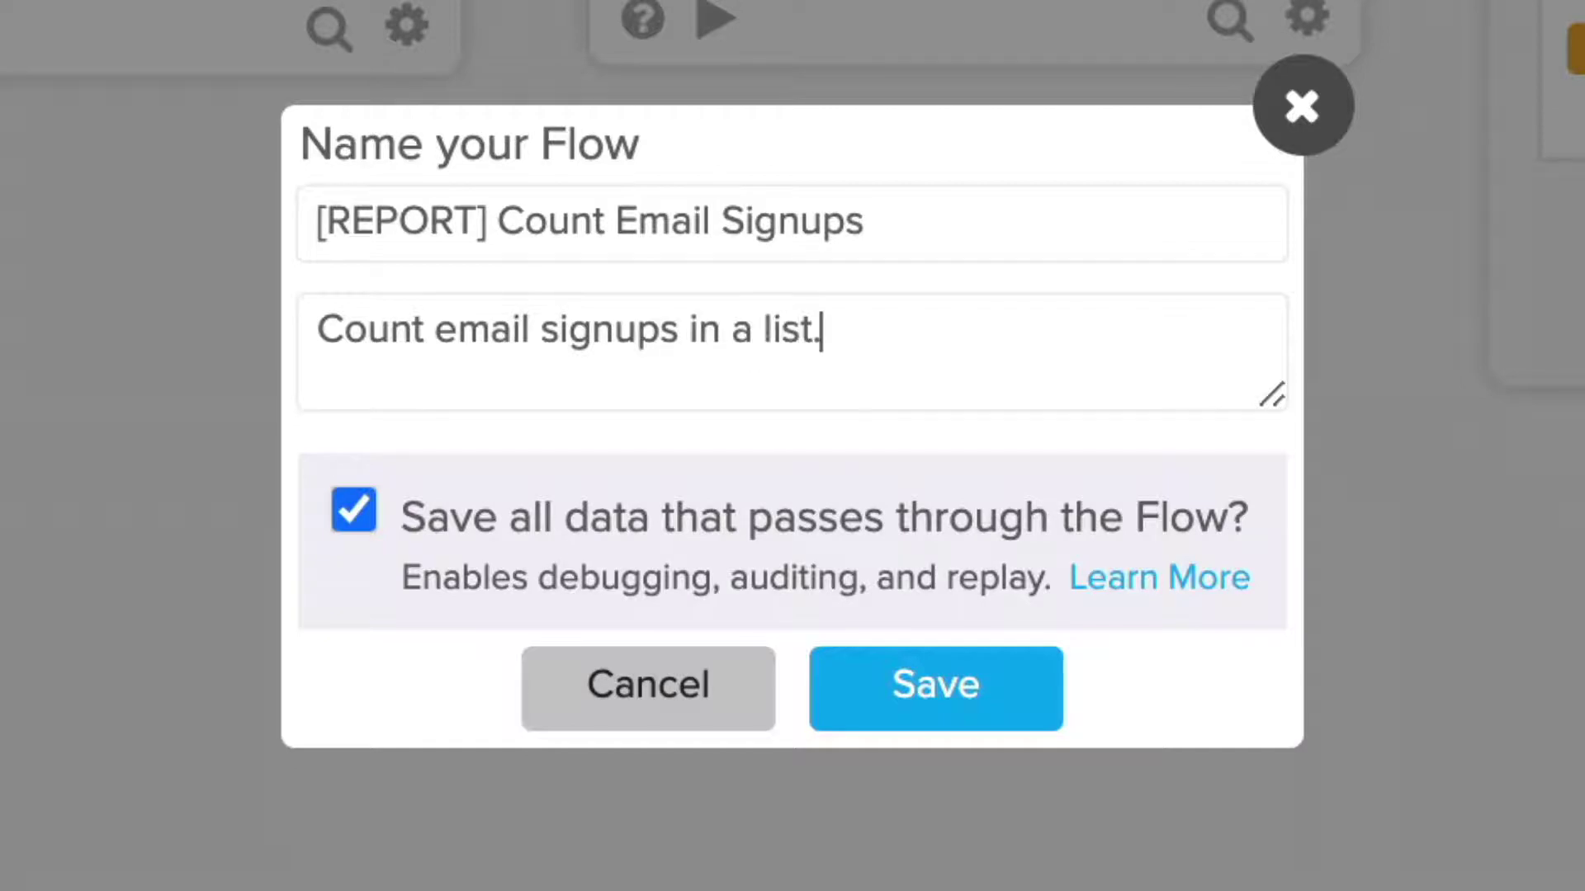
type("s to => Count Email Si")
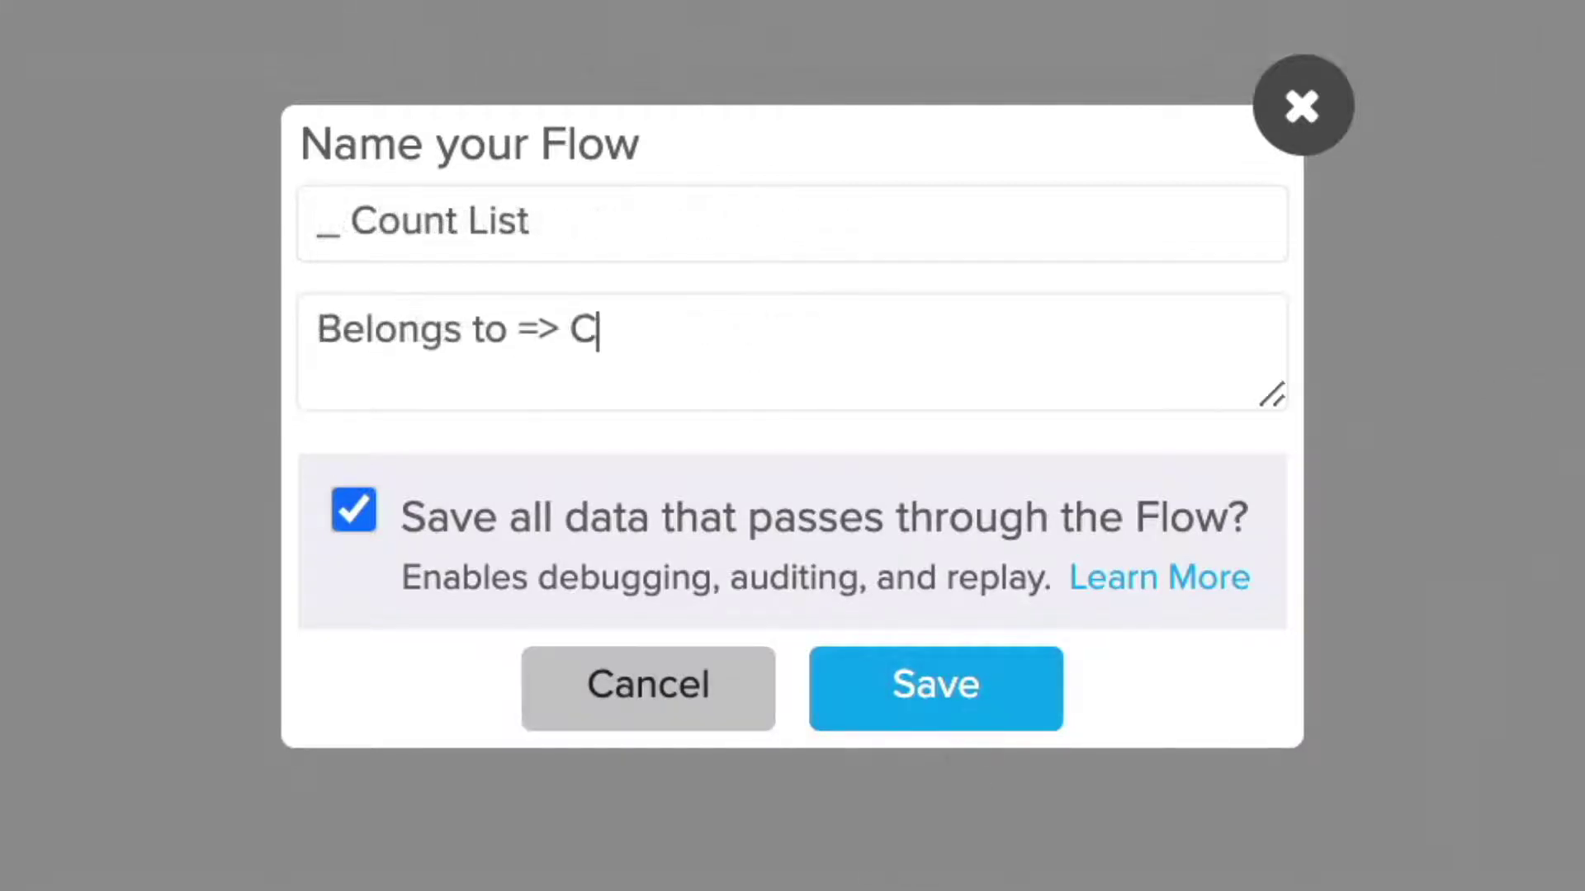
type("gnups")
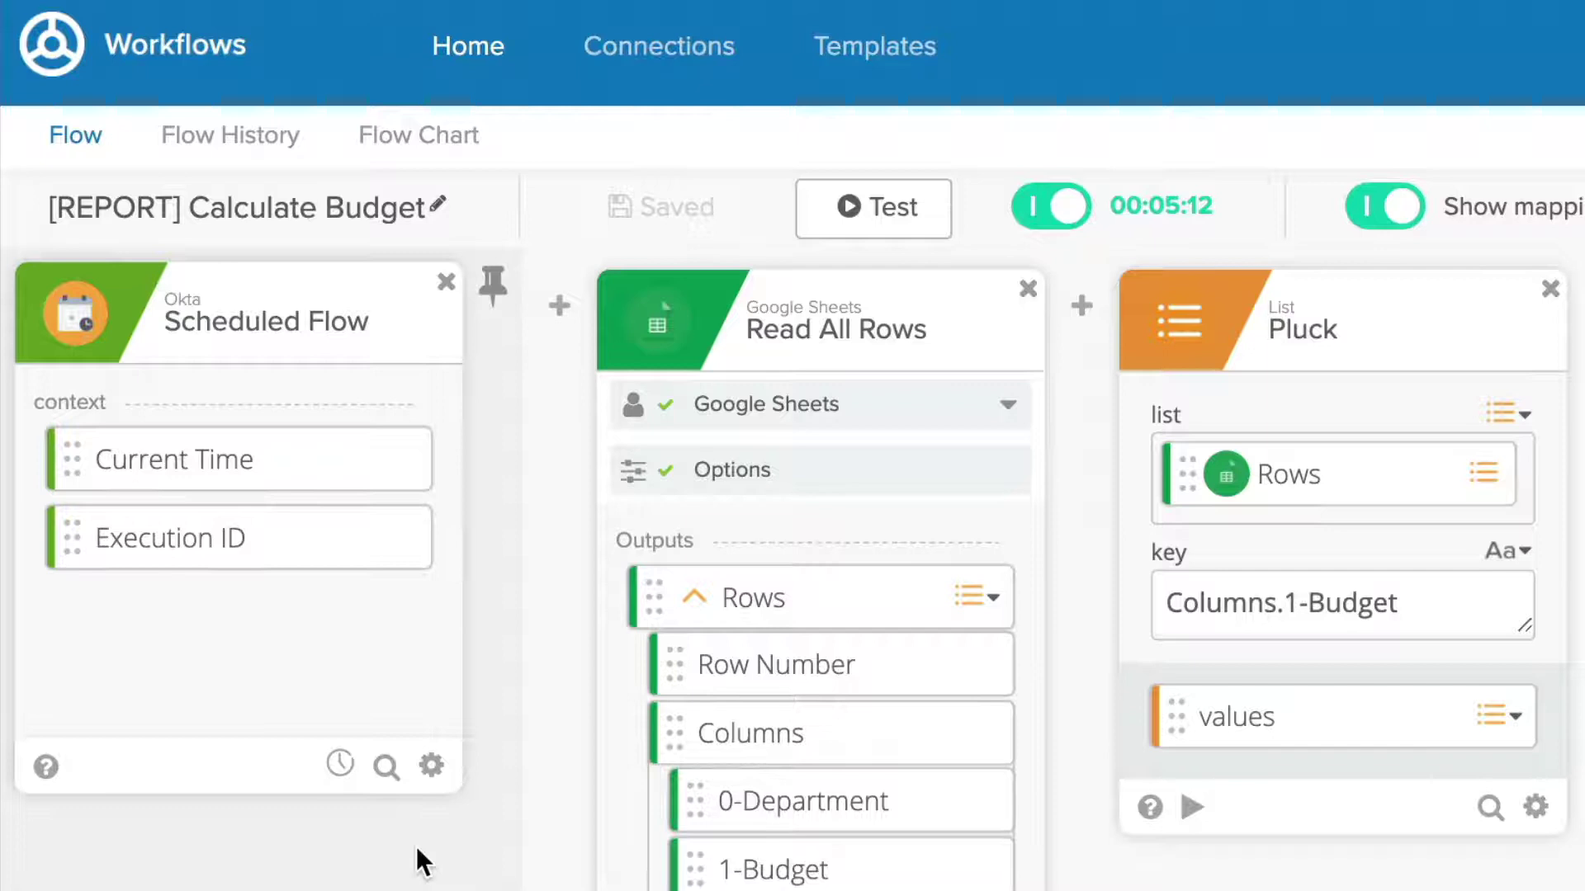
Edit the Scheduled Flow trigger card and retitle it '[SCHEDULED] Every 30 Minutes'
left_click(433, 775)
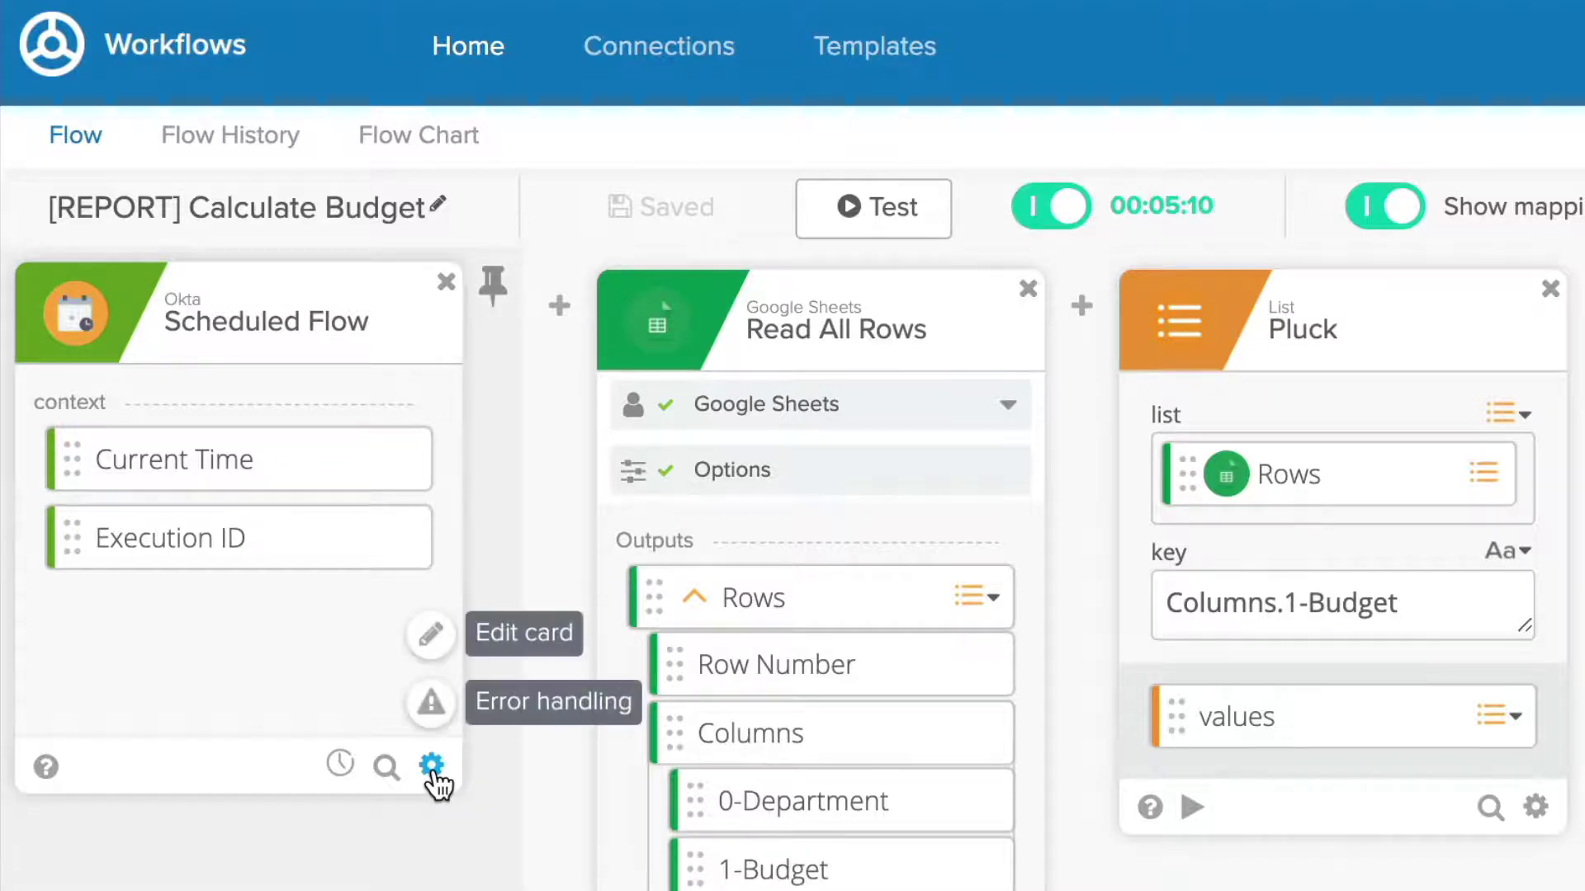
left_click(511, 652)
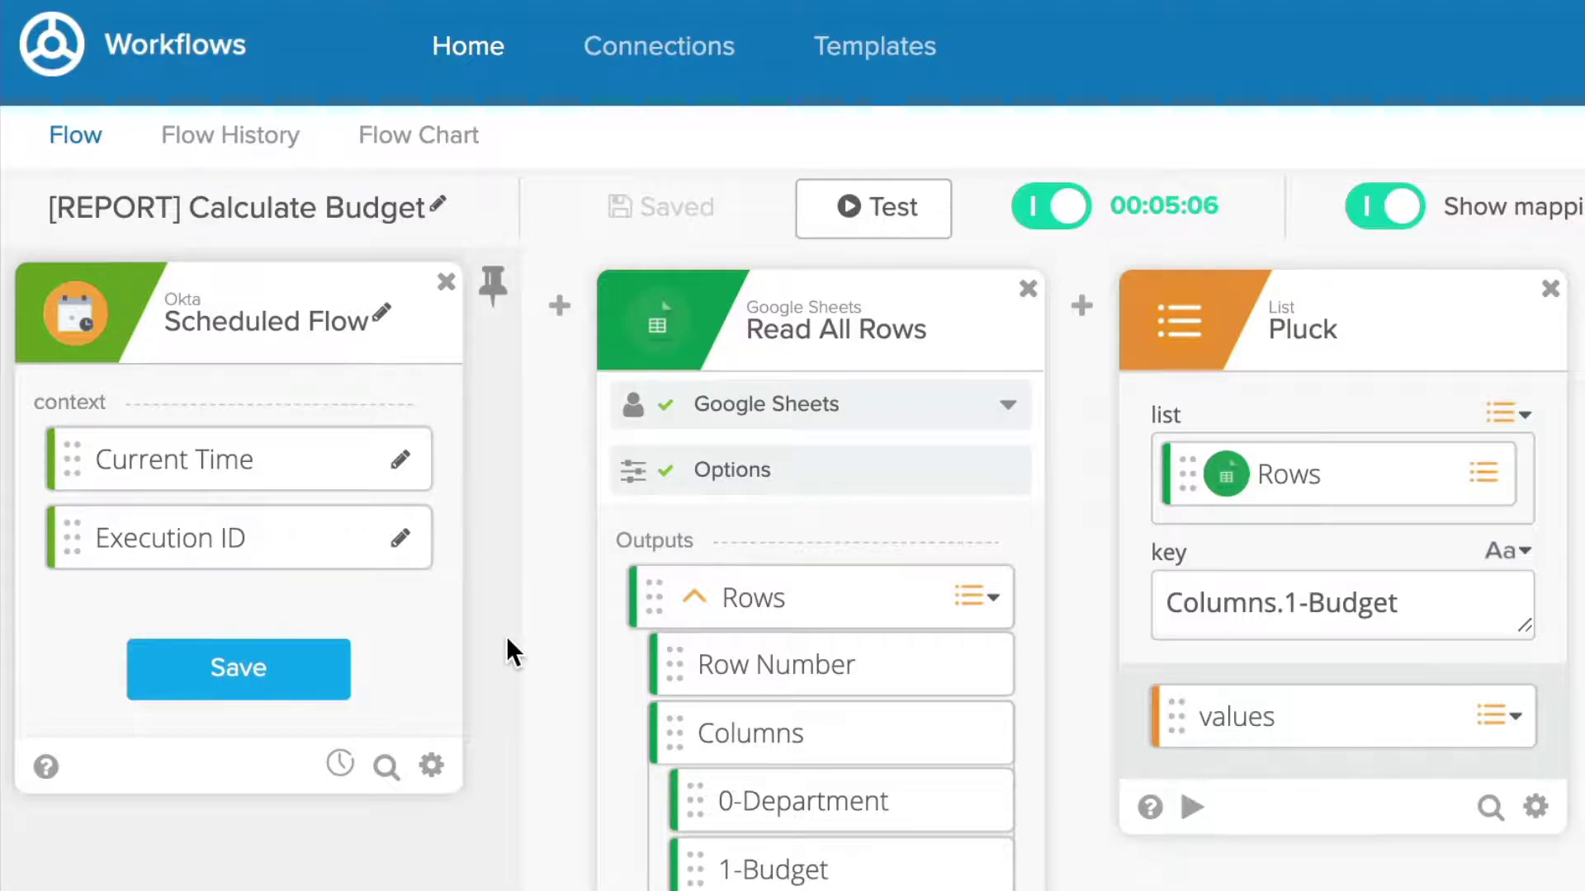
left_click(346, 324)
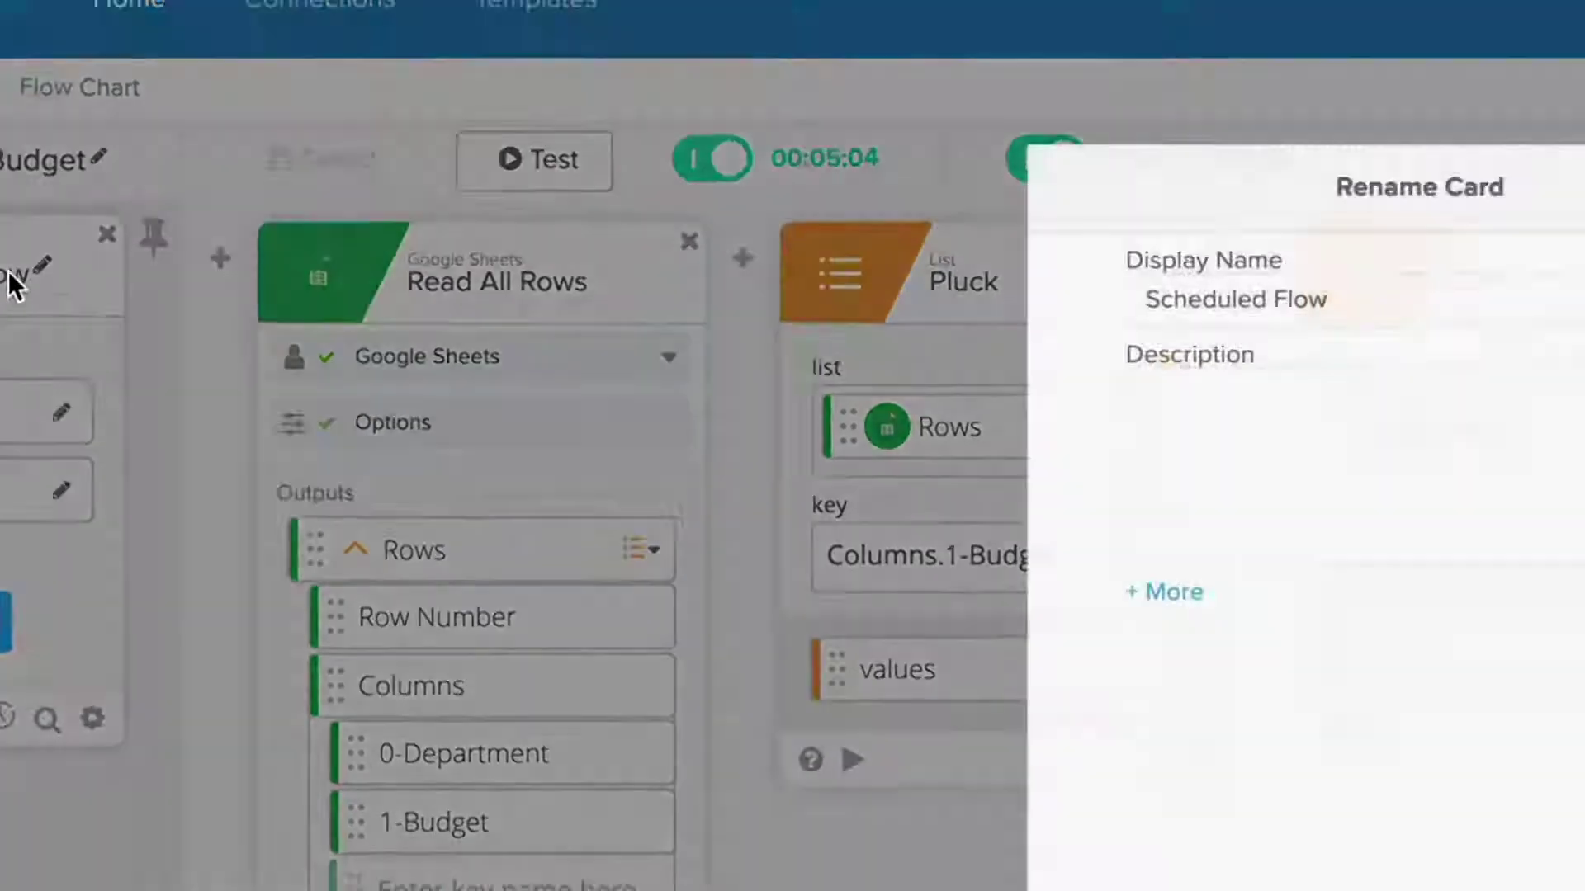
left_click_drag(870, 229, 620, 231)
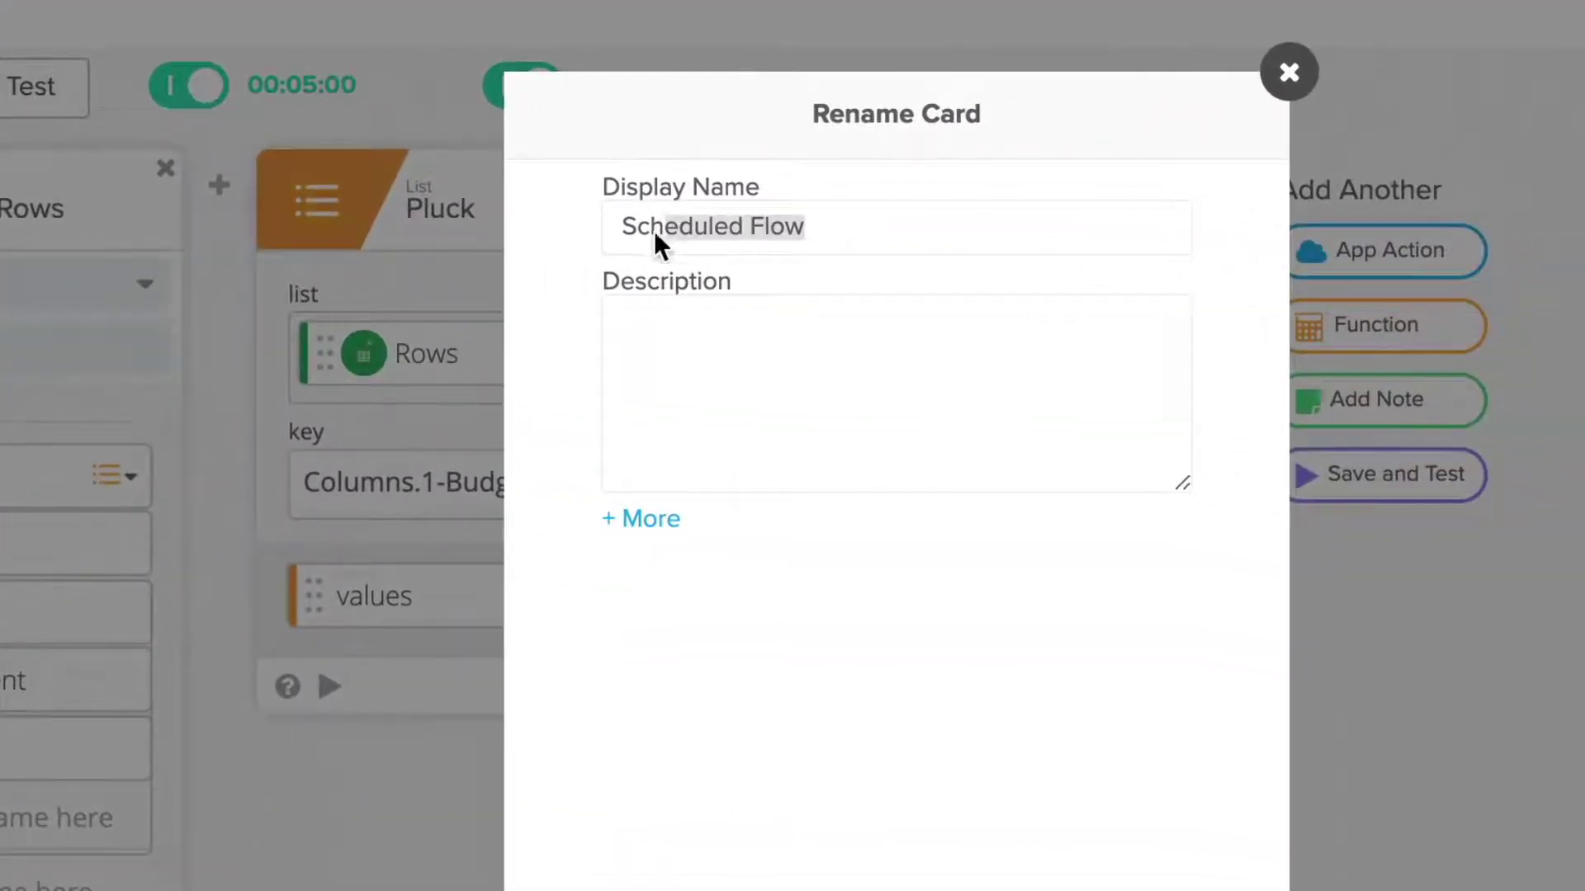
type("Every 30 Minutes")
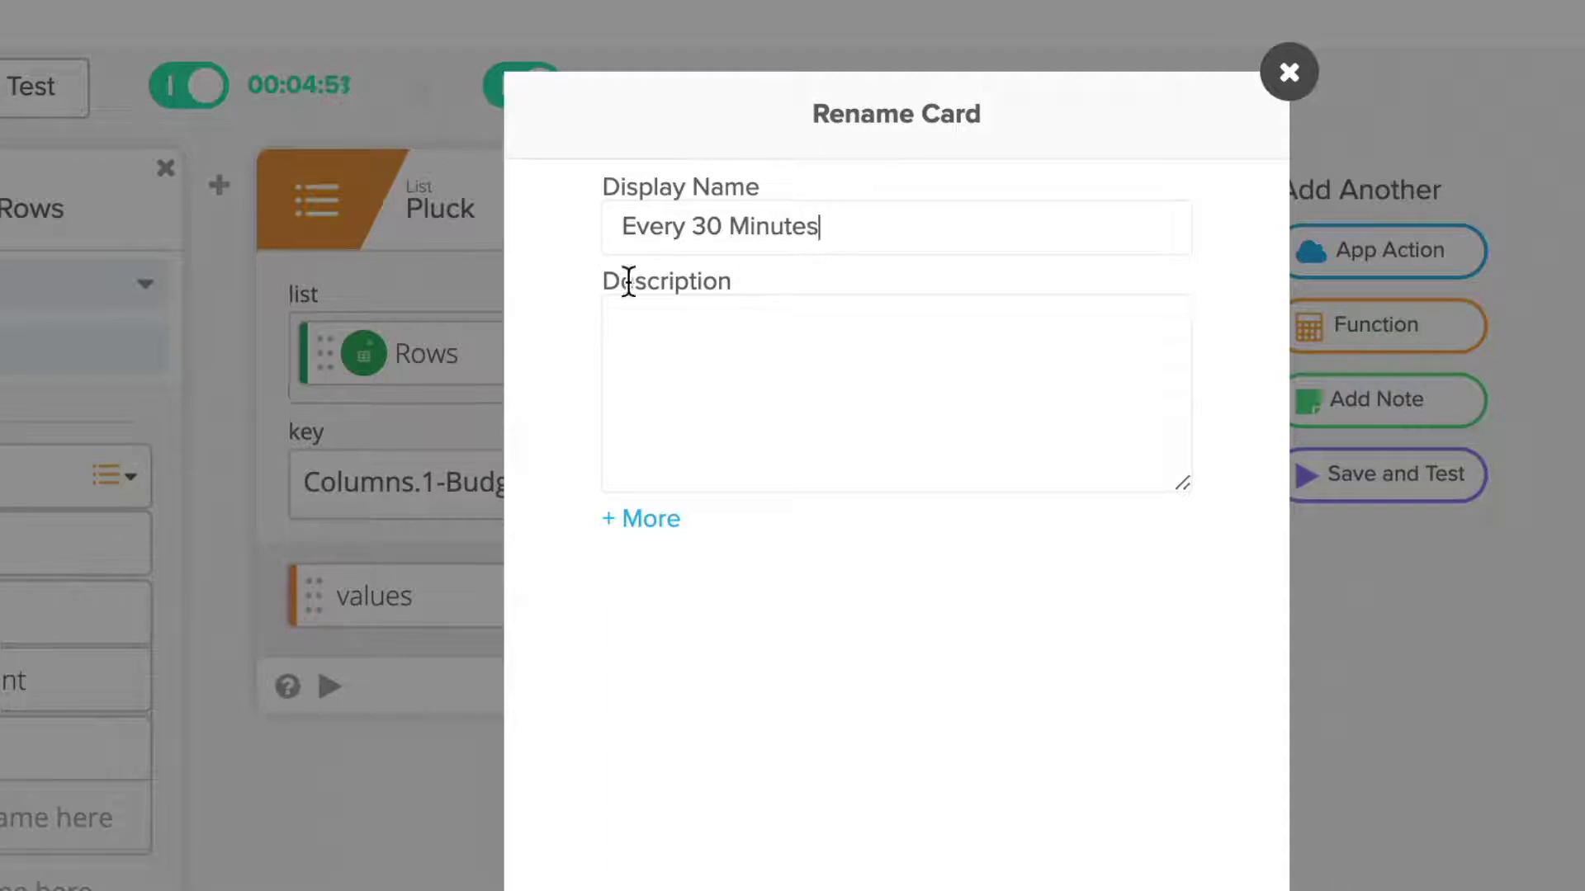
key("Home")
type("[SCHEDULED]")
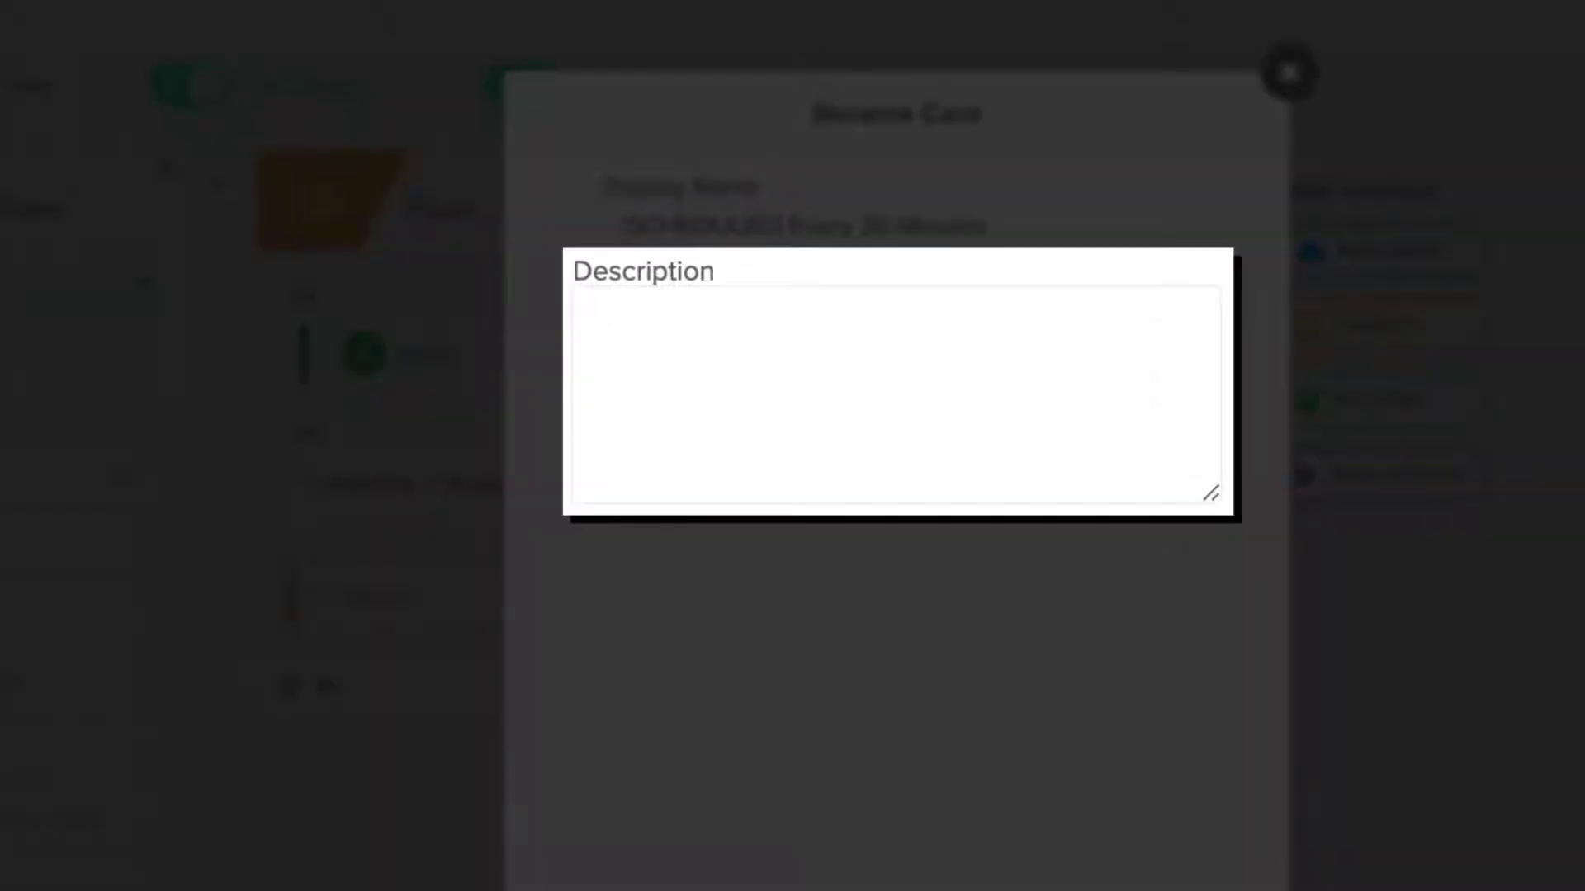
key("Return")
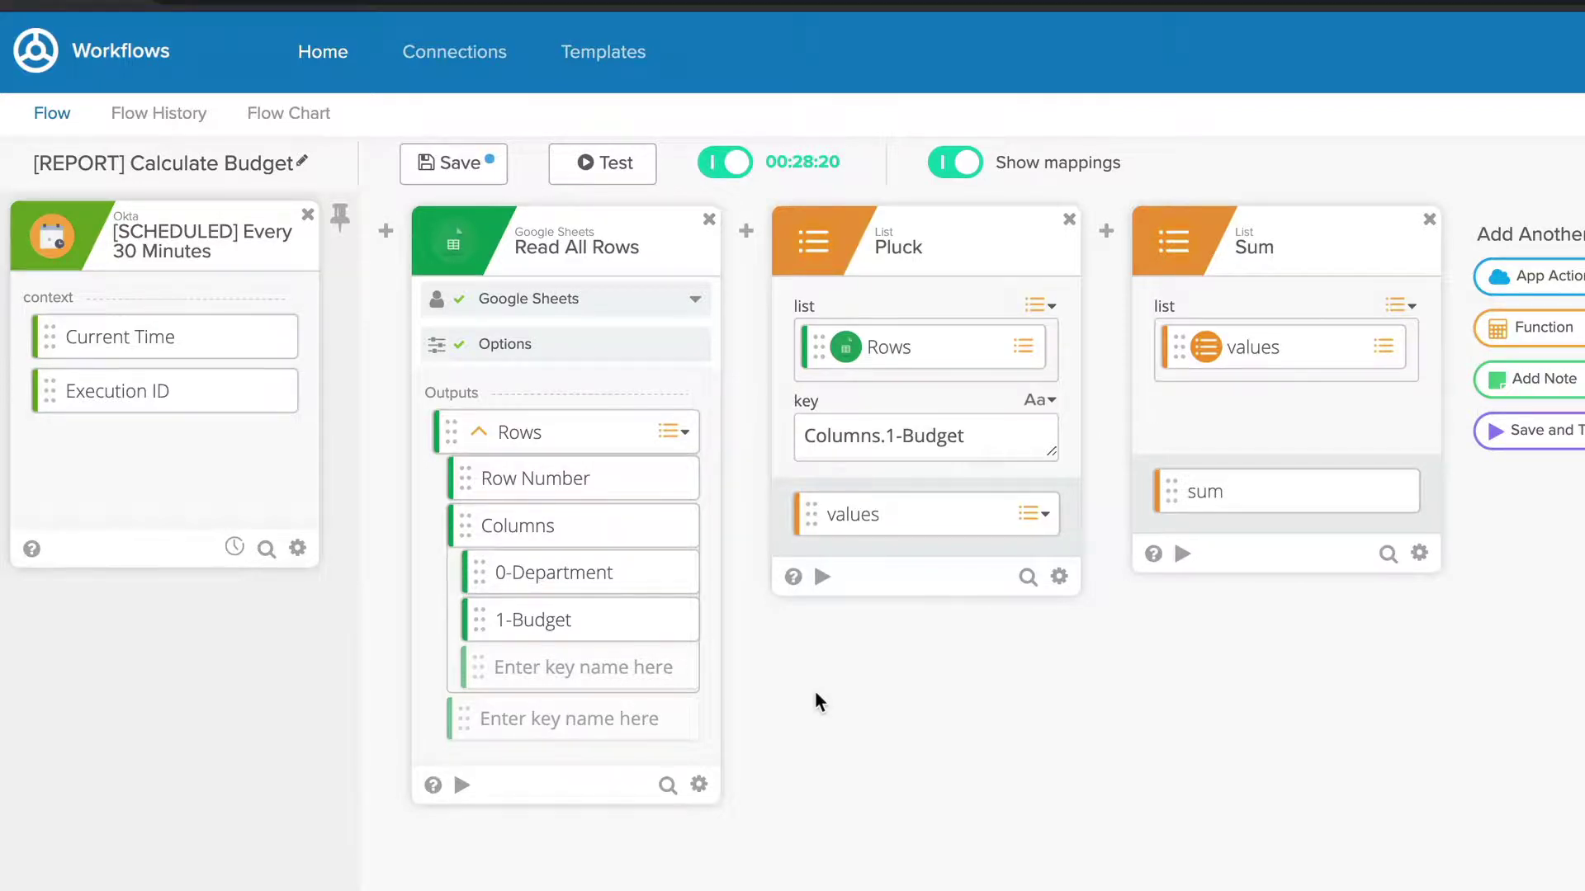
Edit the Read All Rows card, enter 'All Rows', and save the flow
left_click(701, 786)
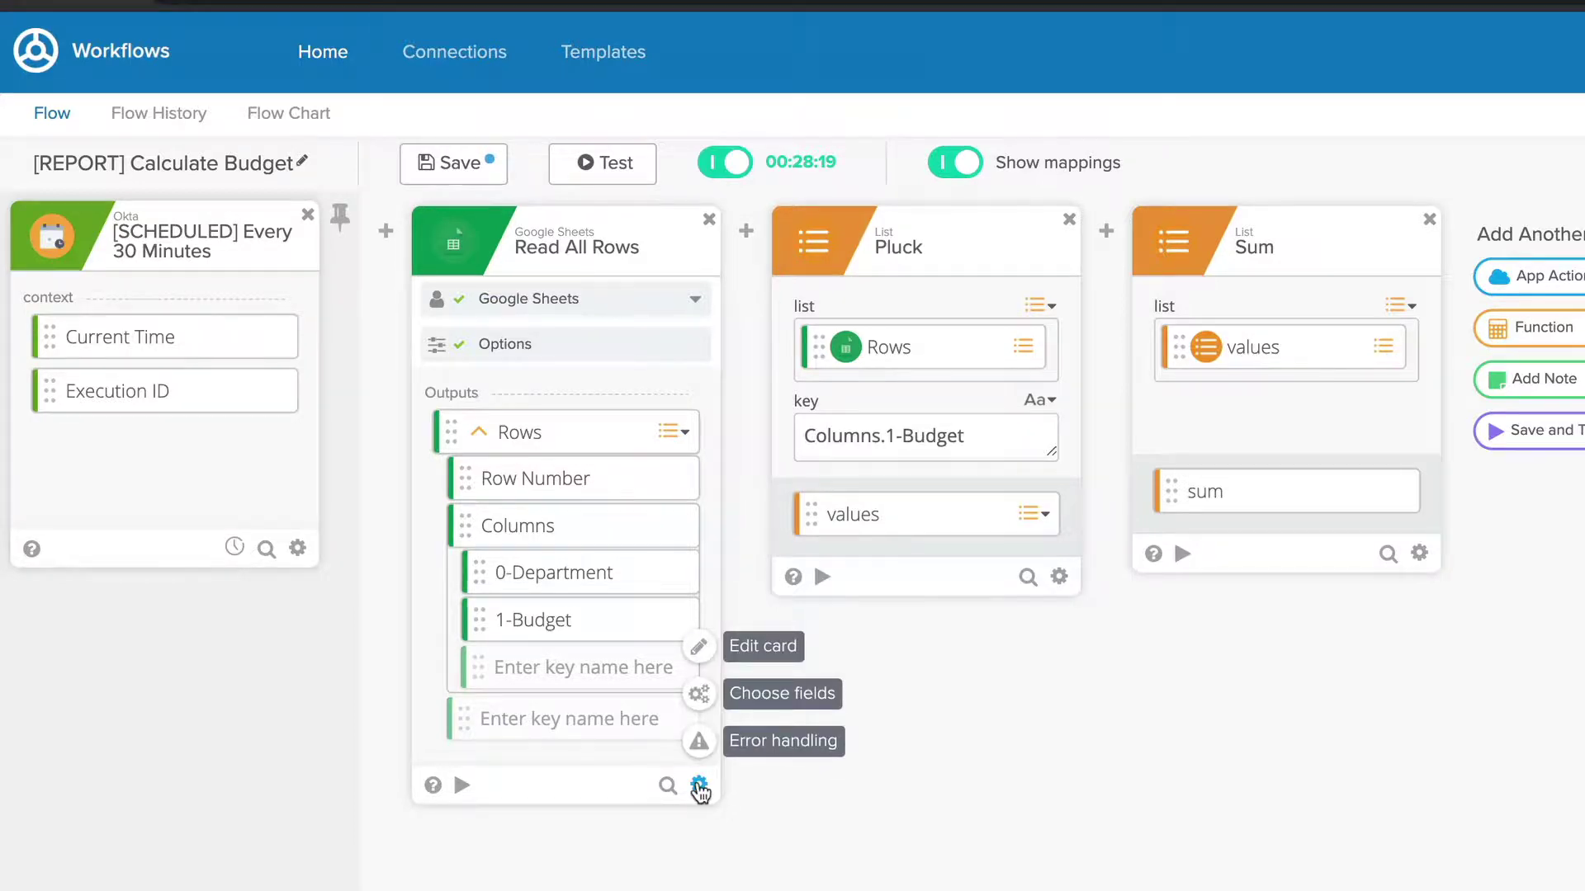
left_click(746, 643)
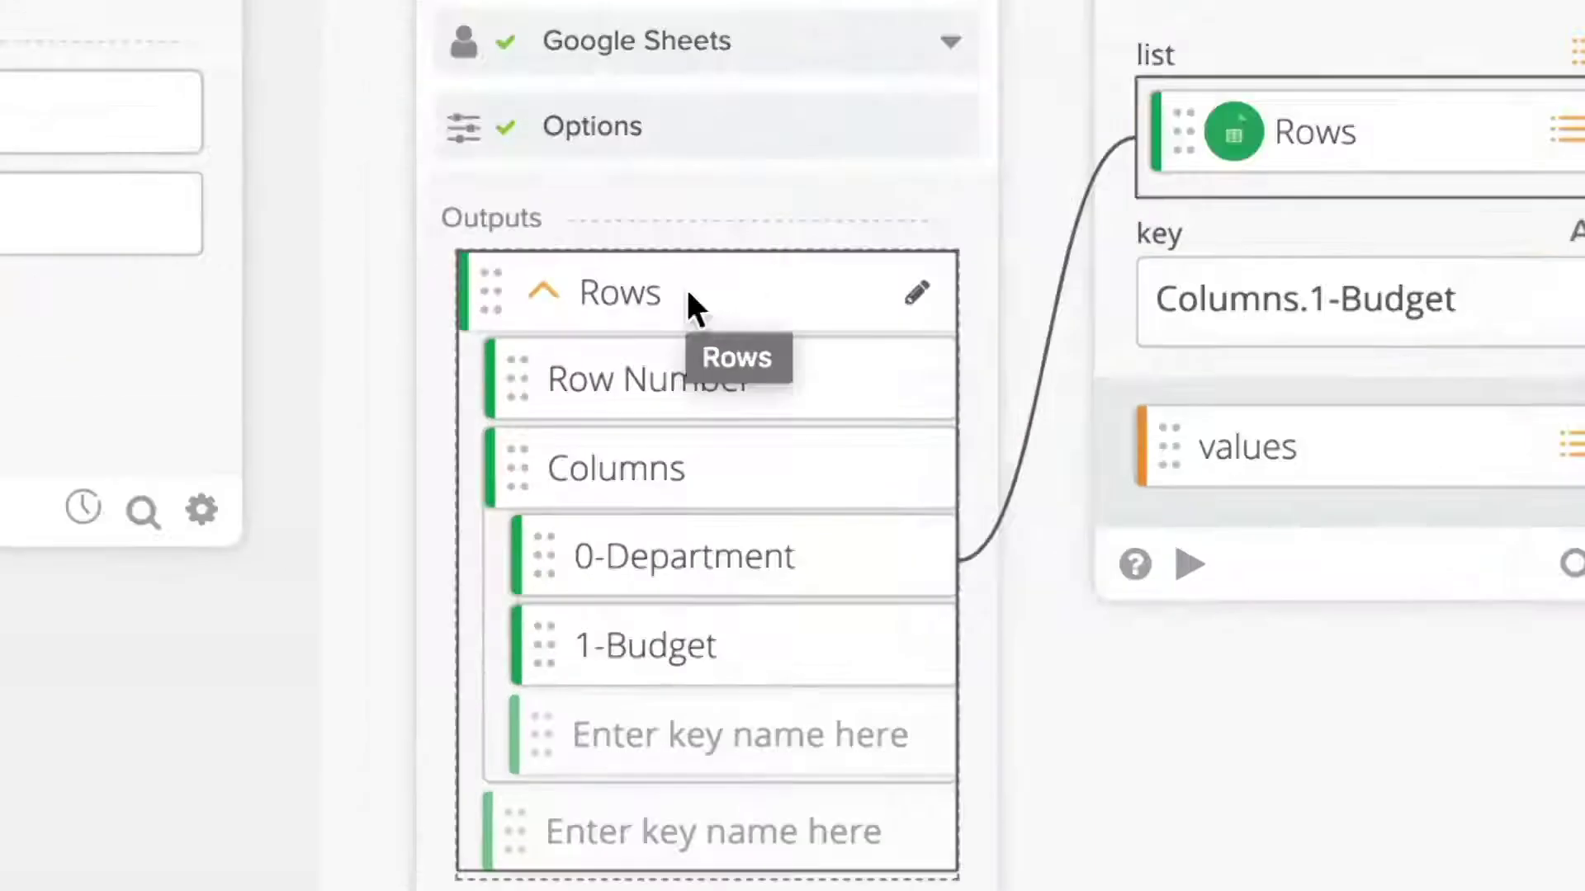
type("All Rows")
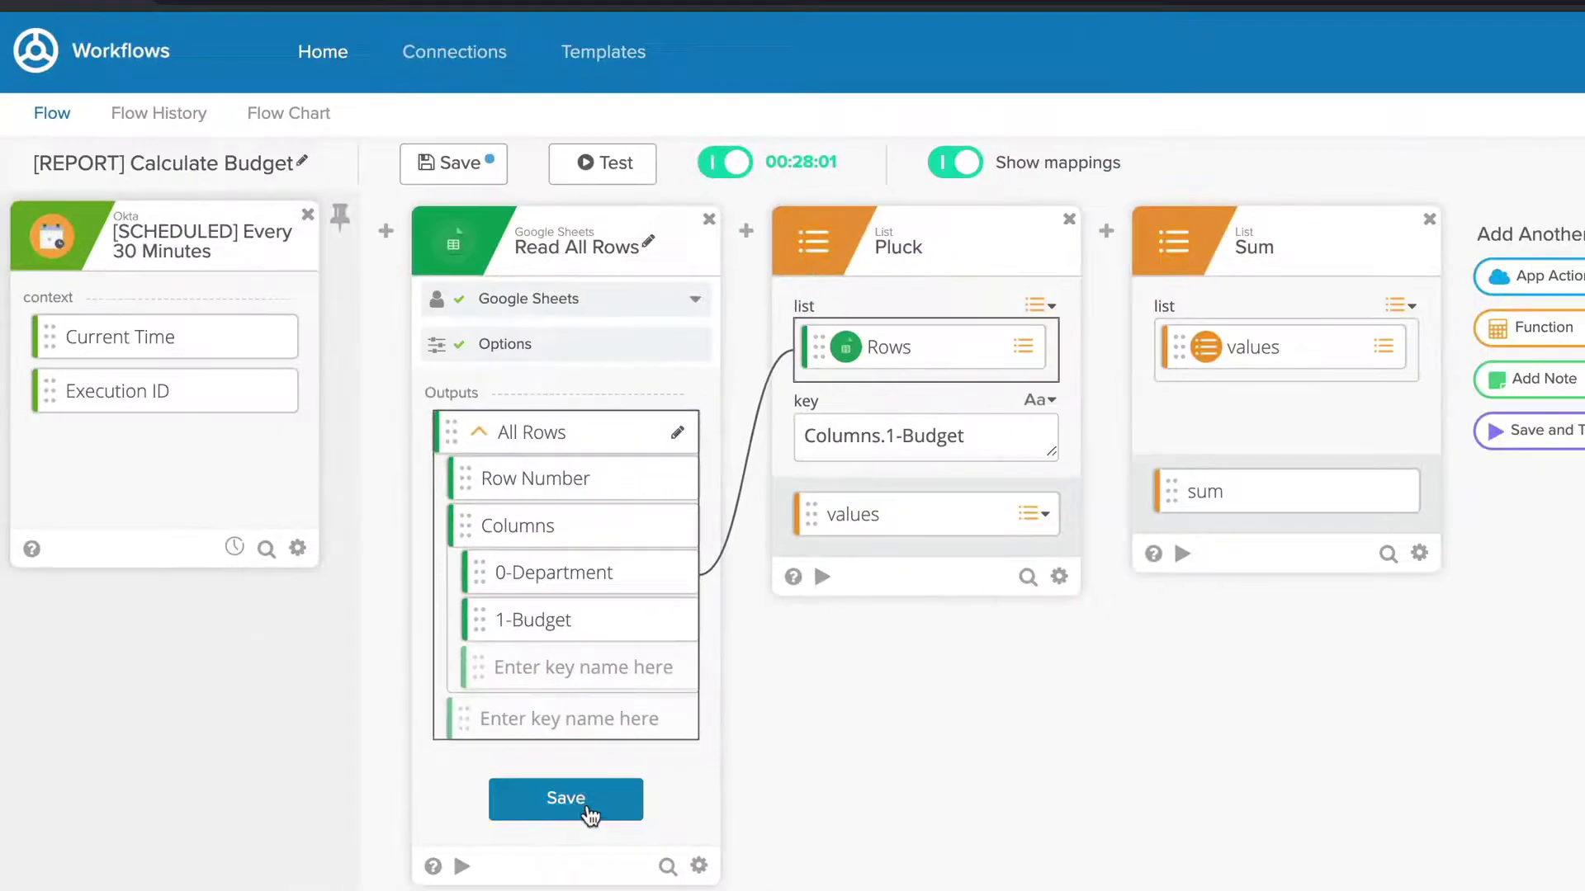
left_click(660, 879)
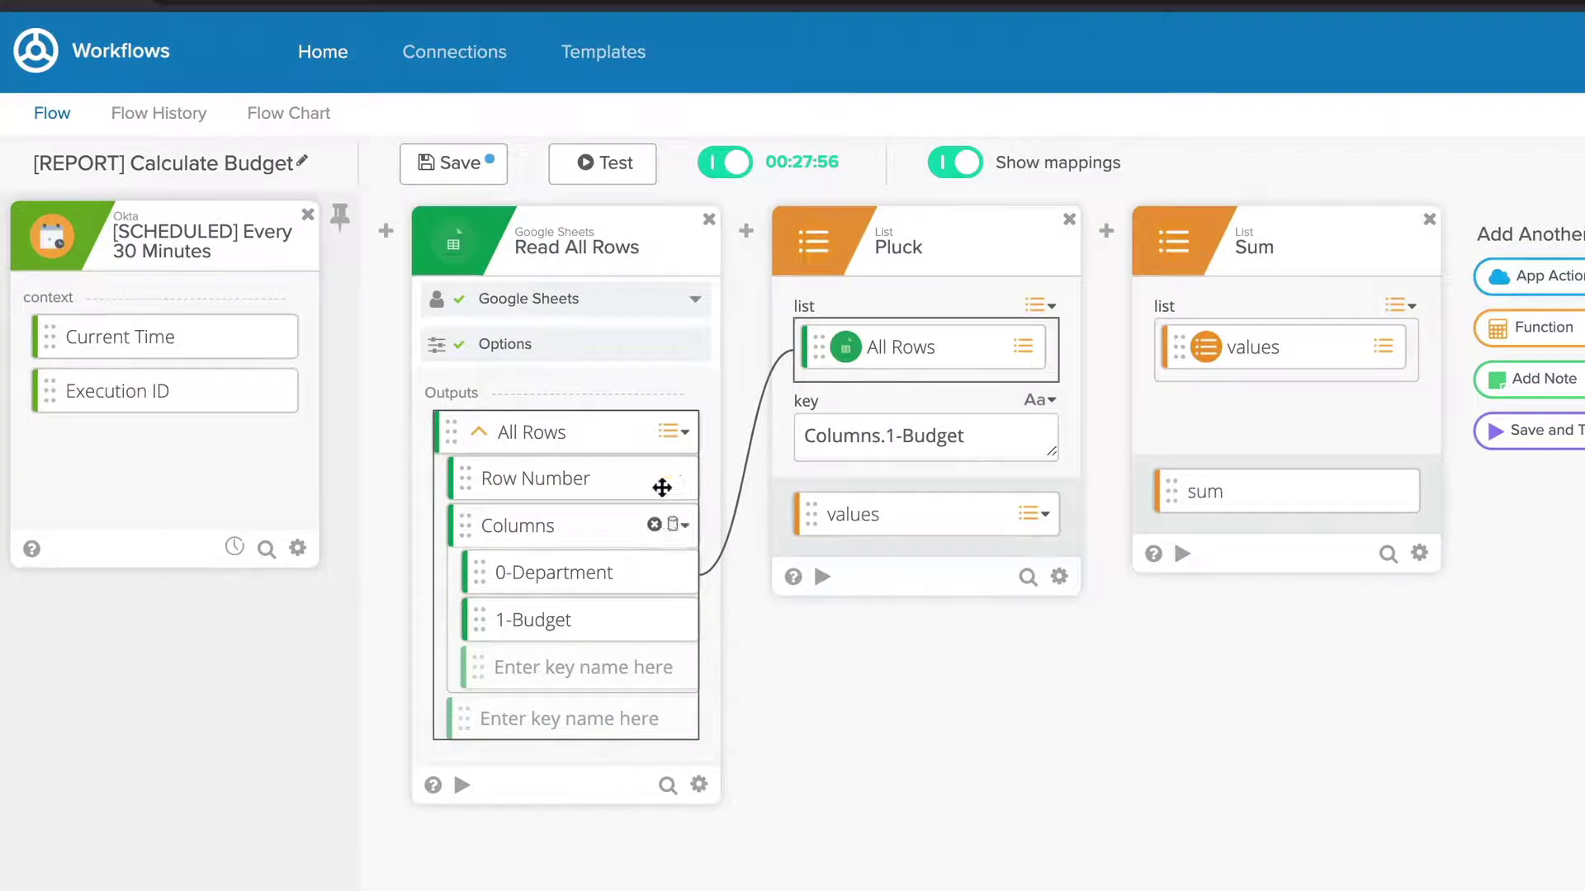
Open Customize for the All Rows output and select its Display Name text
left_click(668, 433)
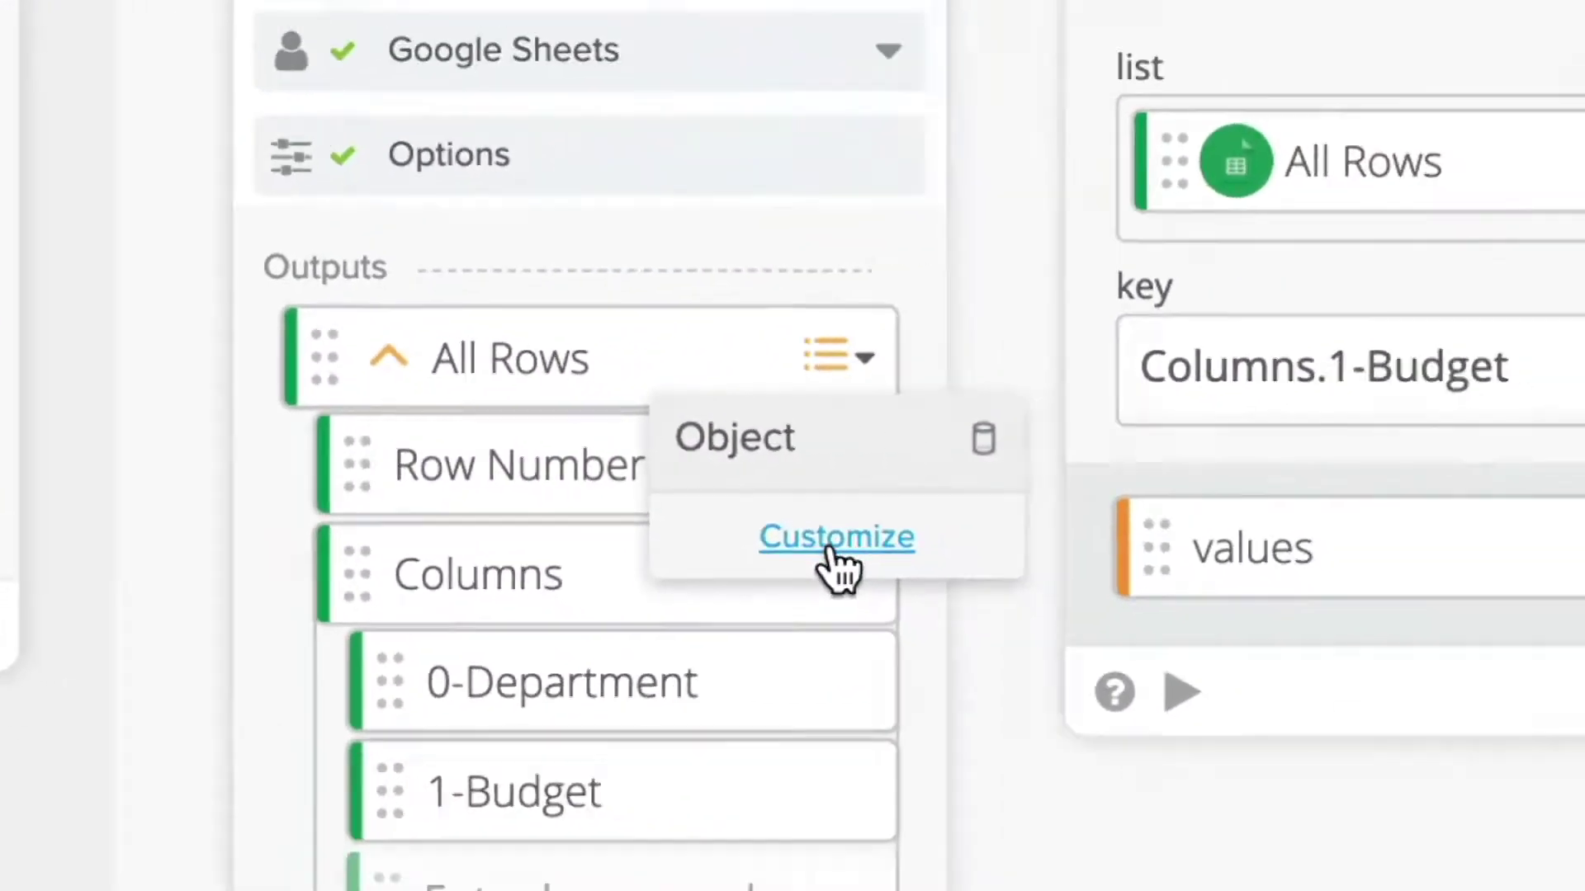
left_click(1037, 551)
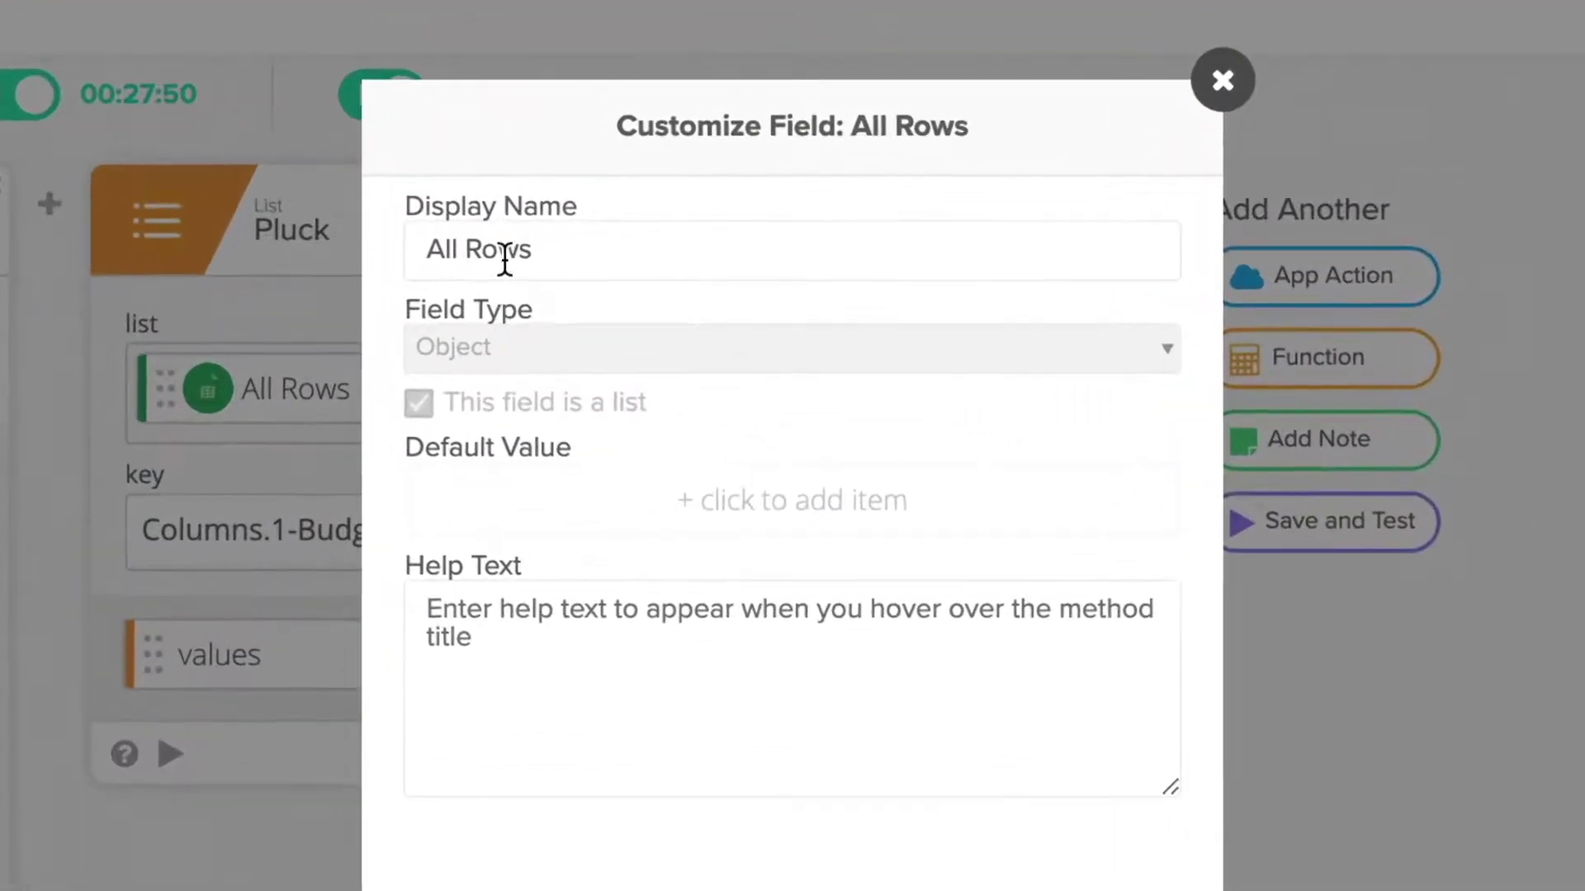
left_click_drag(558, 248, 396, 248)
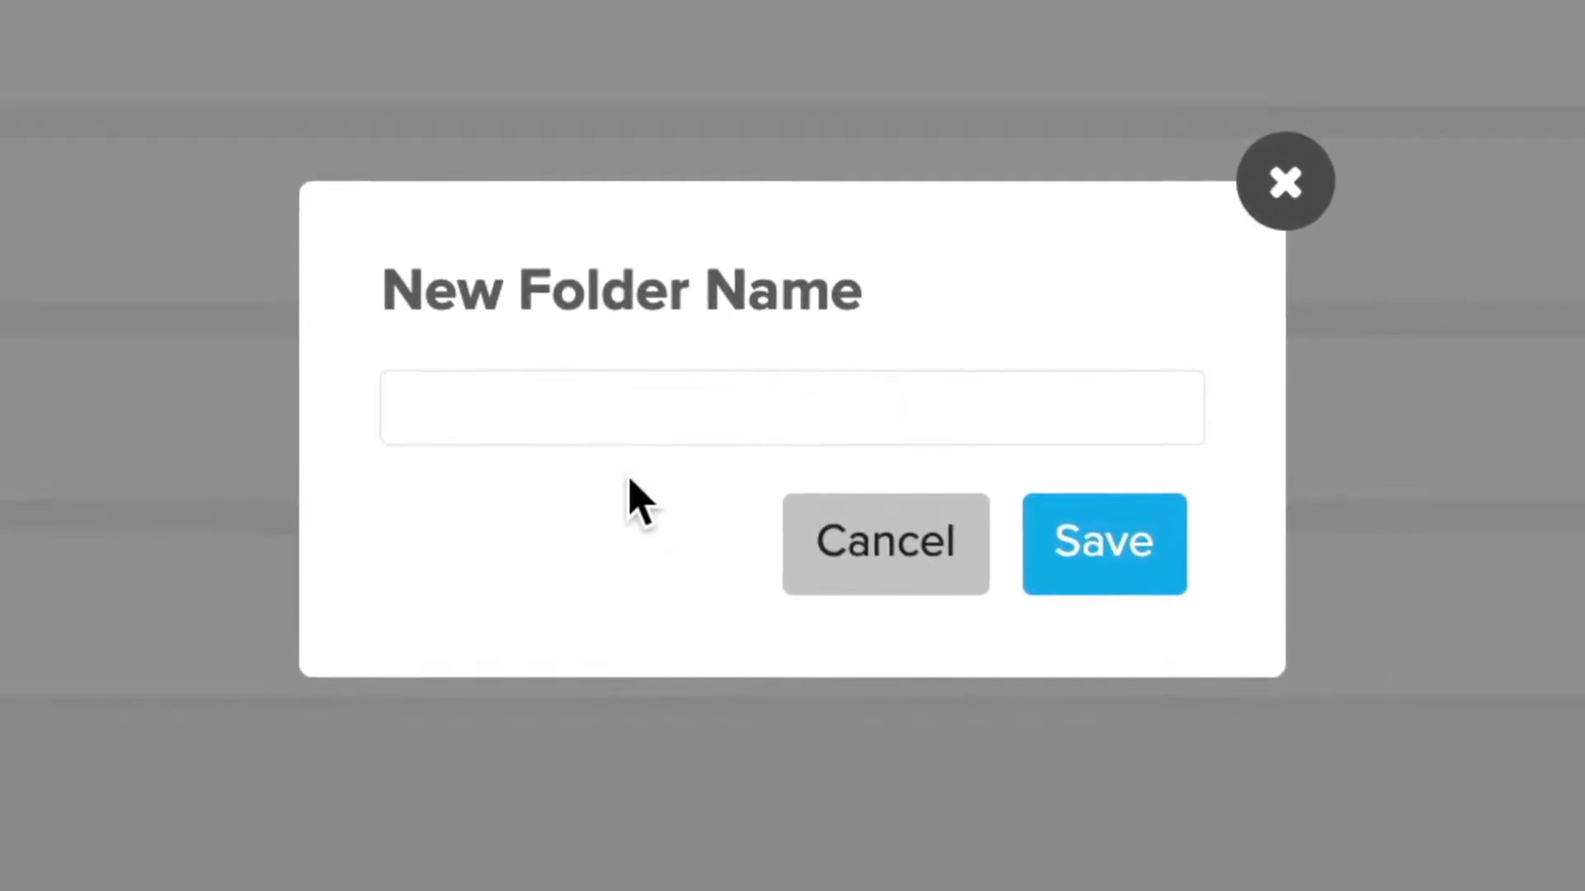
Name the new folder '[SHARED] QA Team Flows' and import a flowpack into Flowpack Imports
type("[SHA")
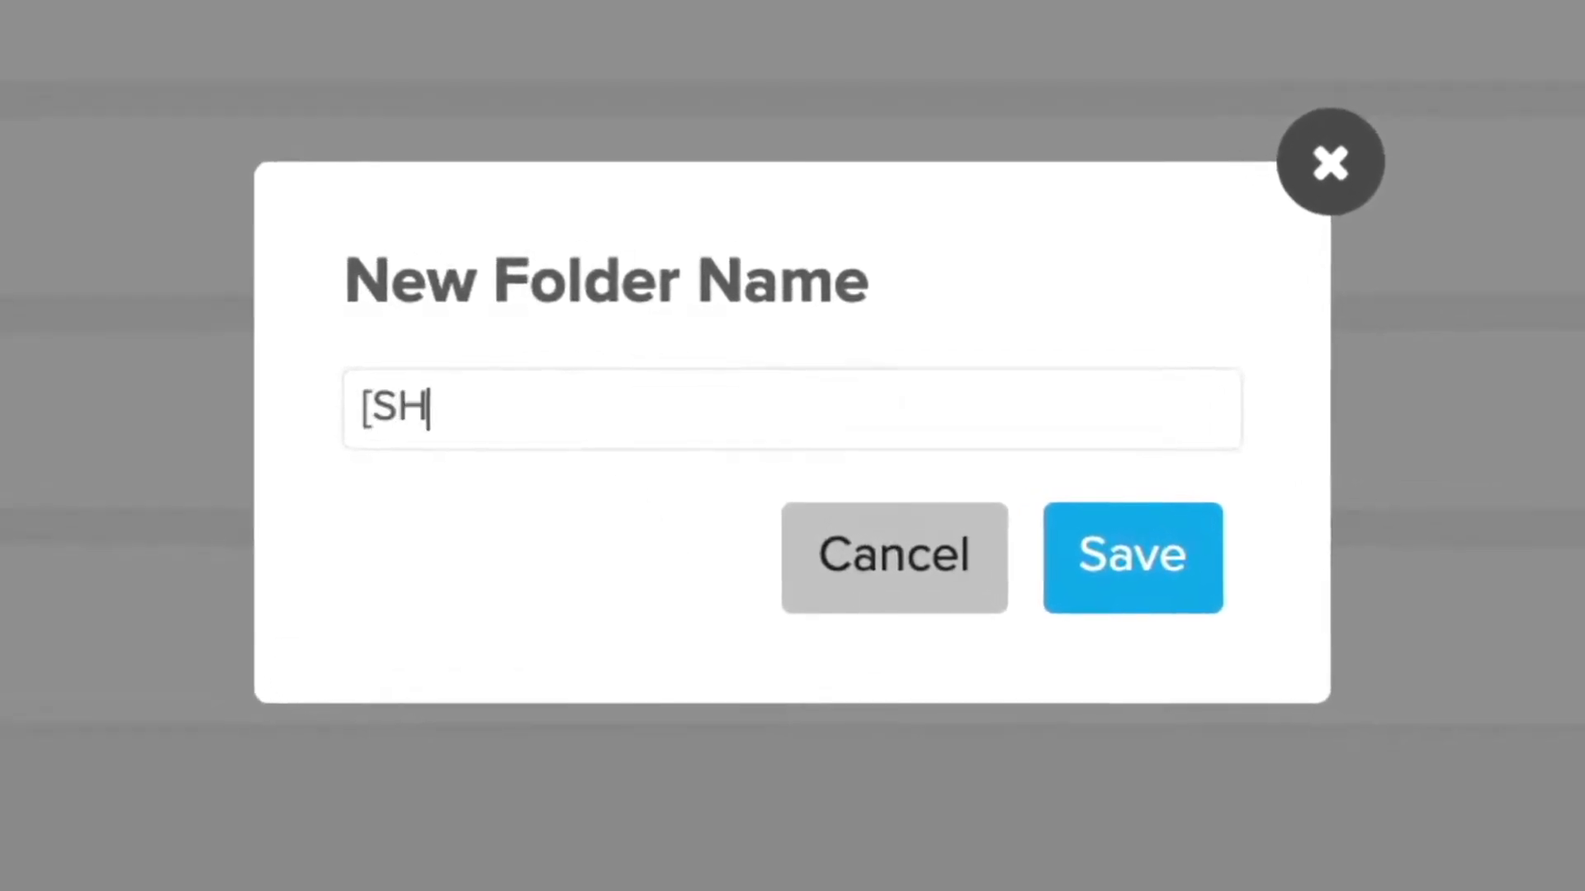
type("RED] QA T")
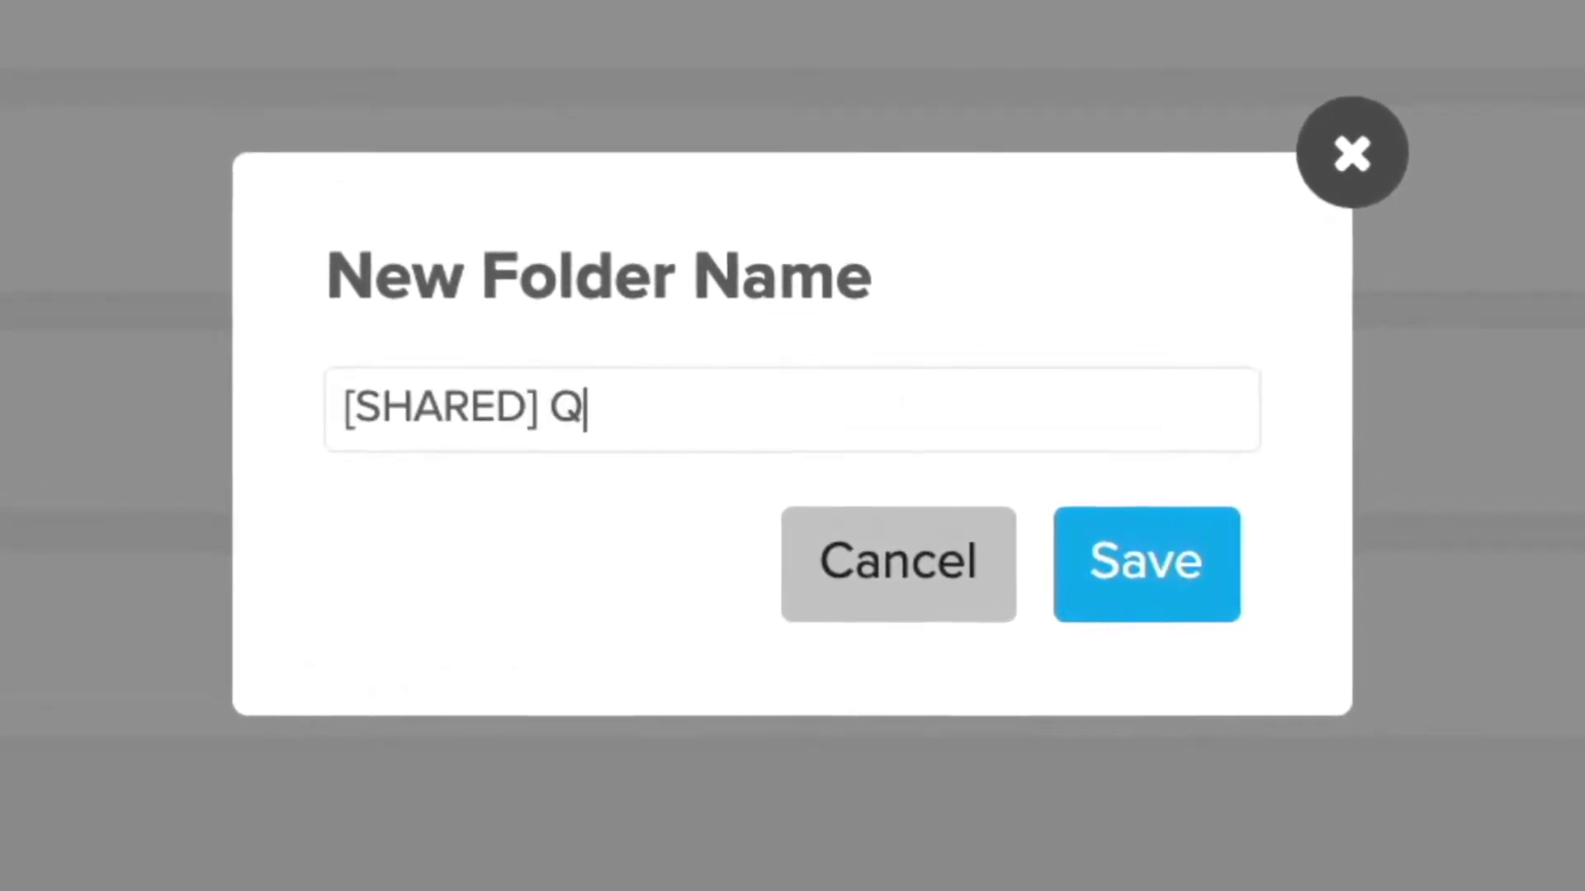
type("eam Flows")
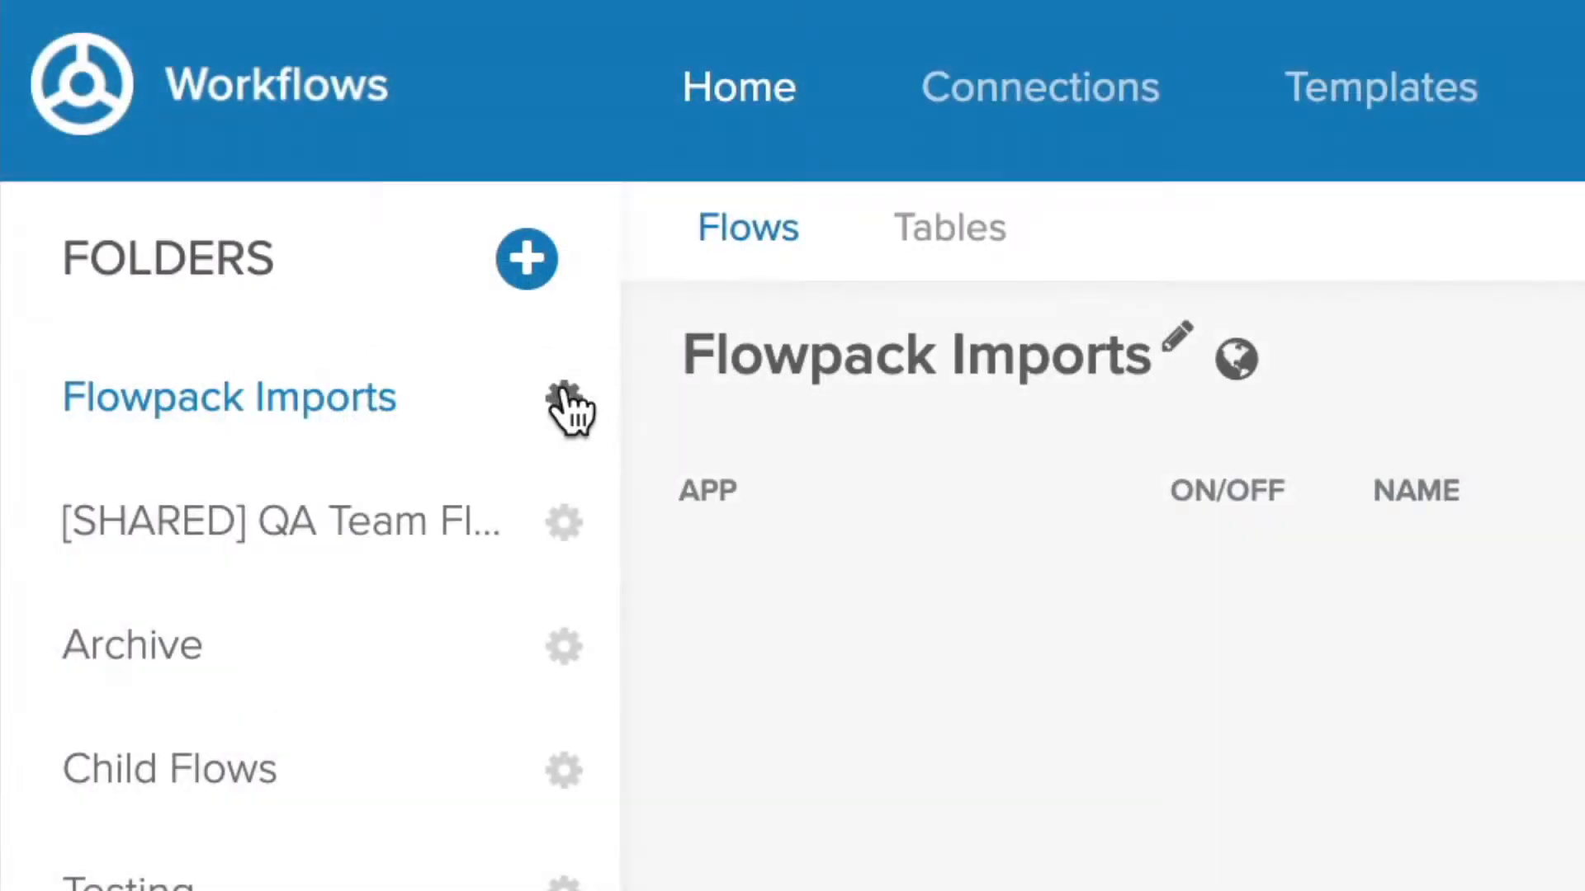
left_click(565, 399)
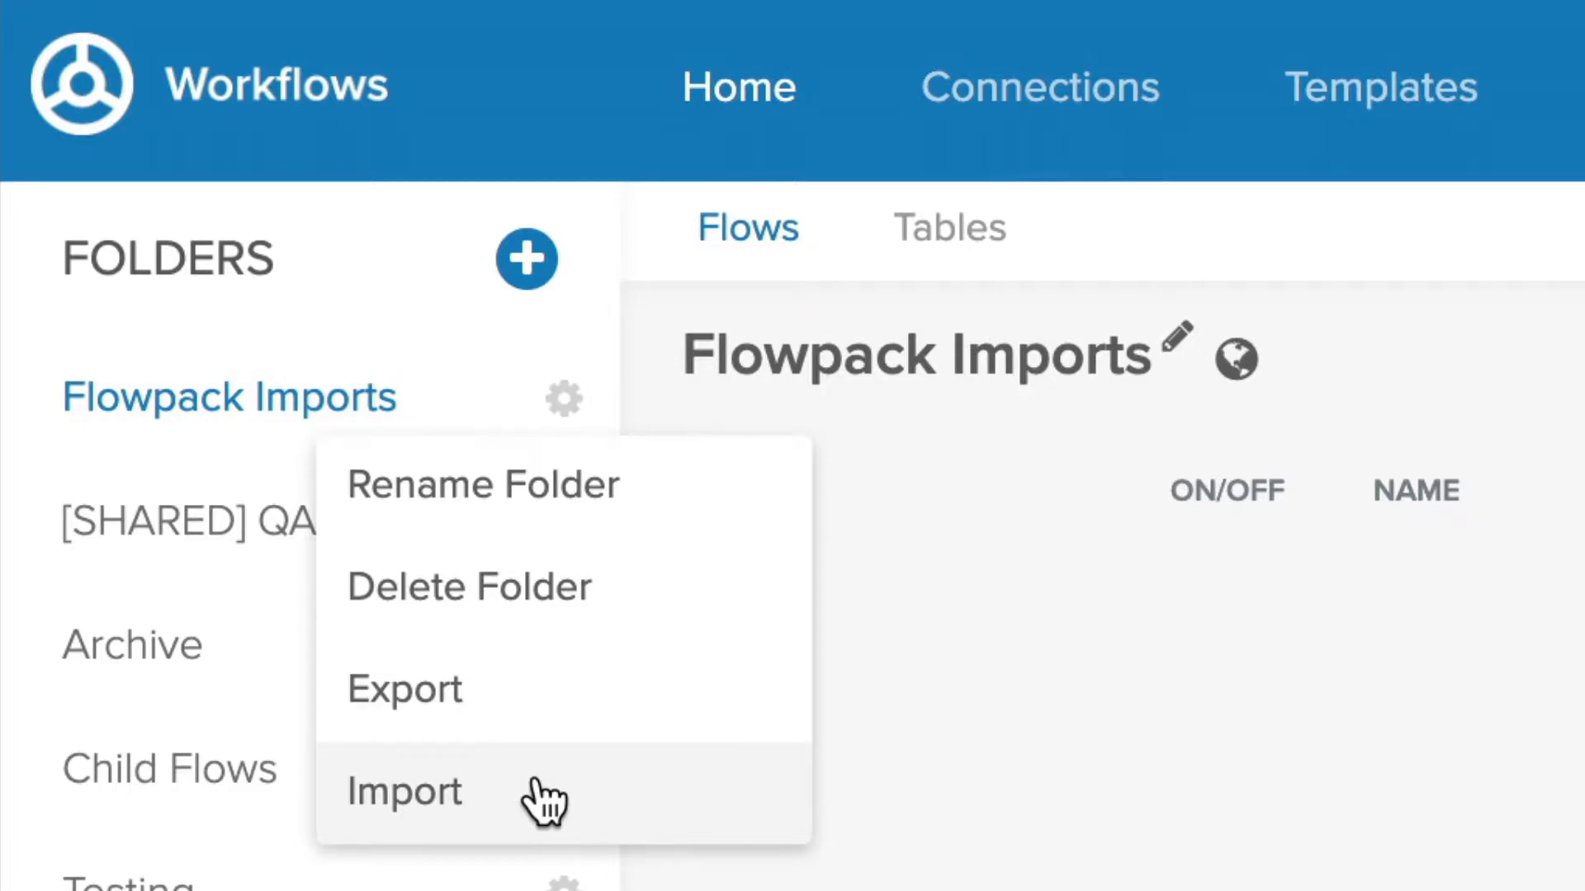
left_click(540, 797)
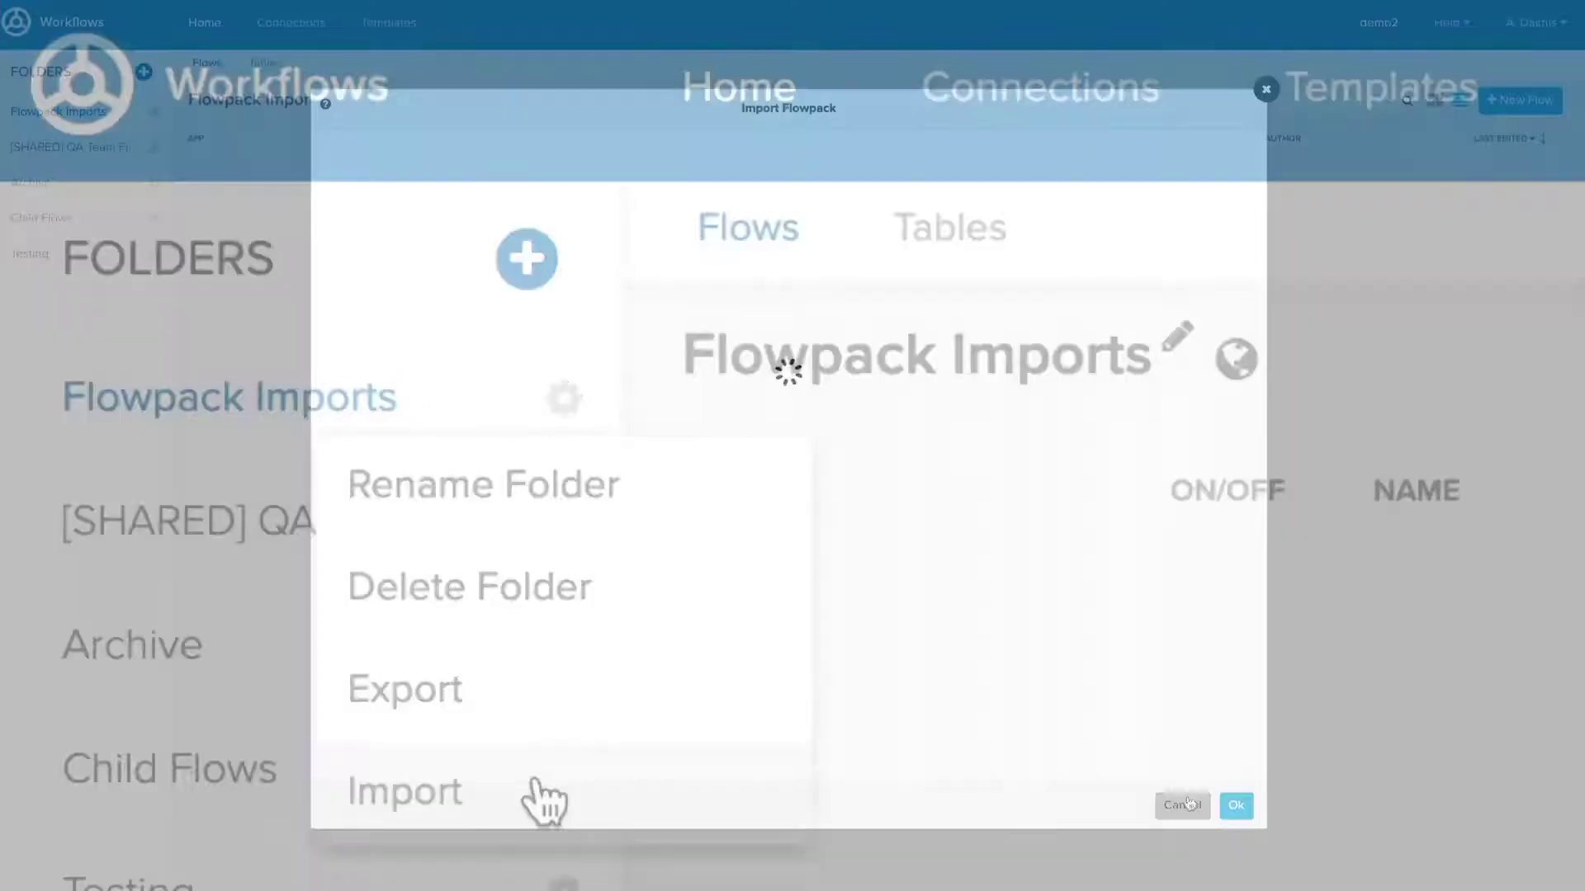
left_click(1238, 807)
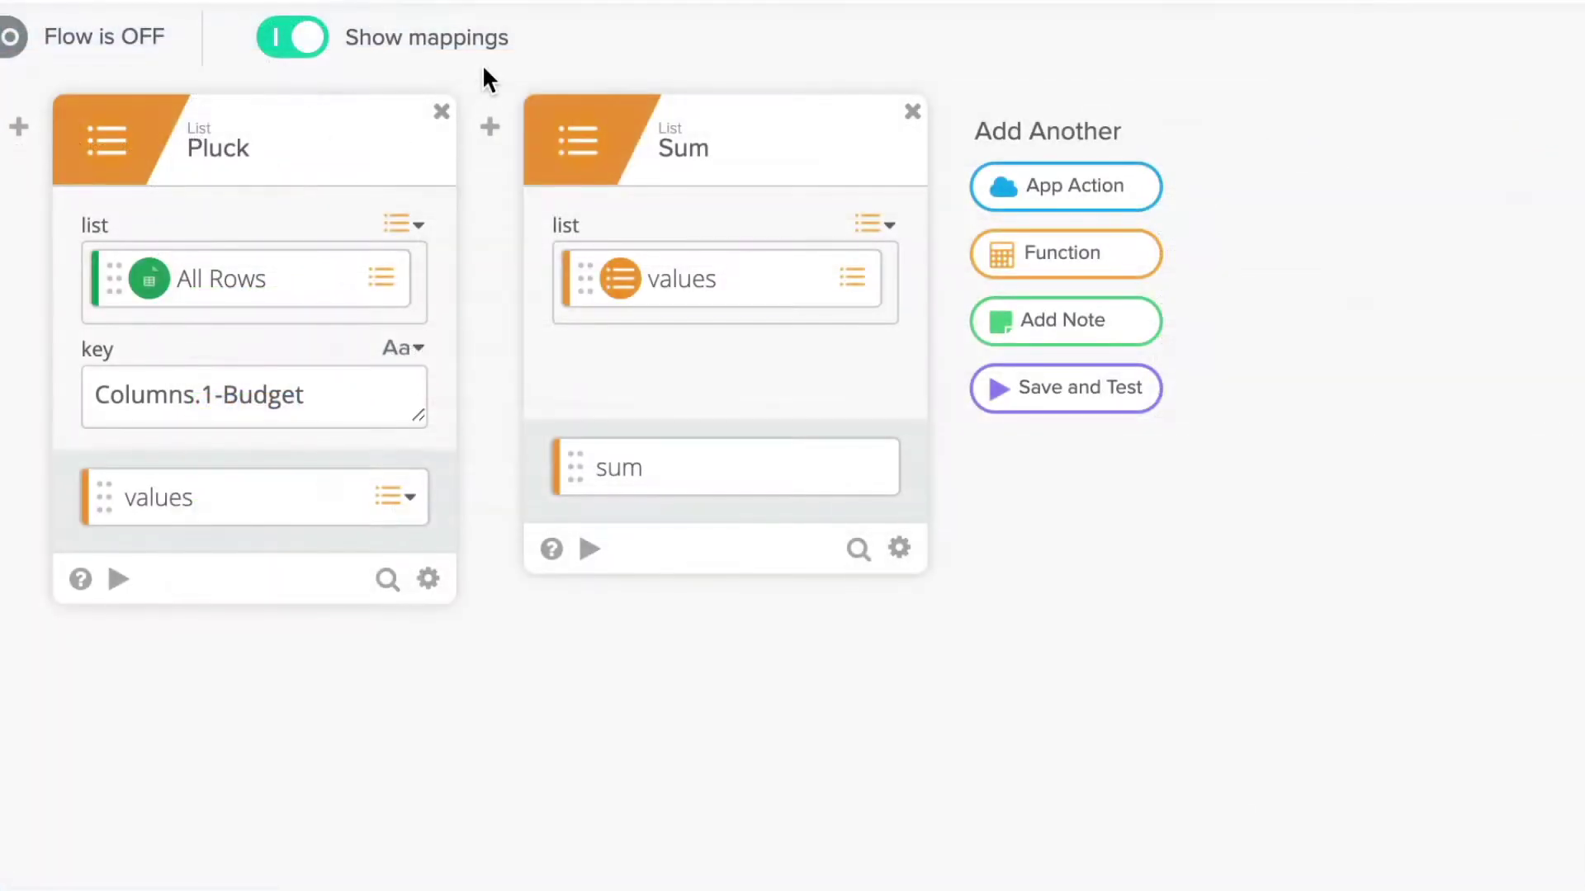
Insert a 'Check Date Type' note between Pluck and Sum reminding to check each card's type
mouse_move(494, 125)
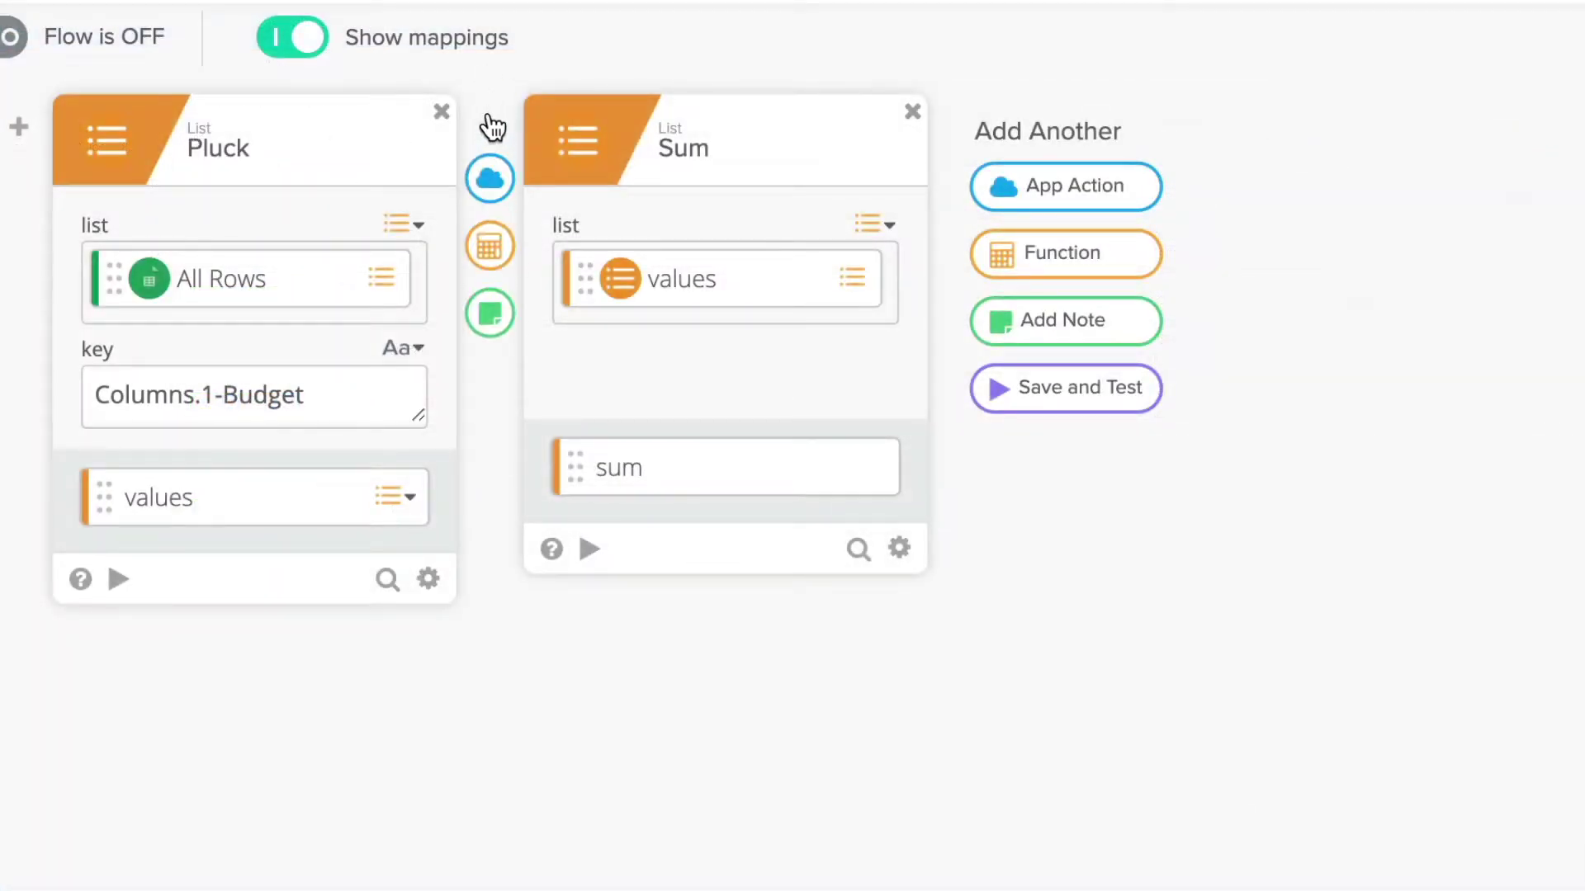
left_click(492, 314)
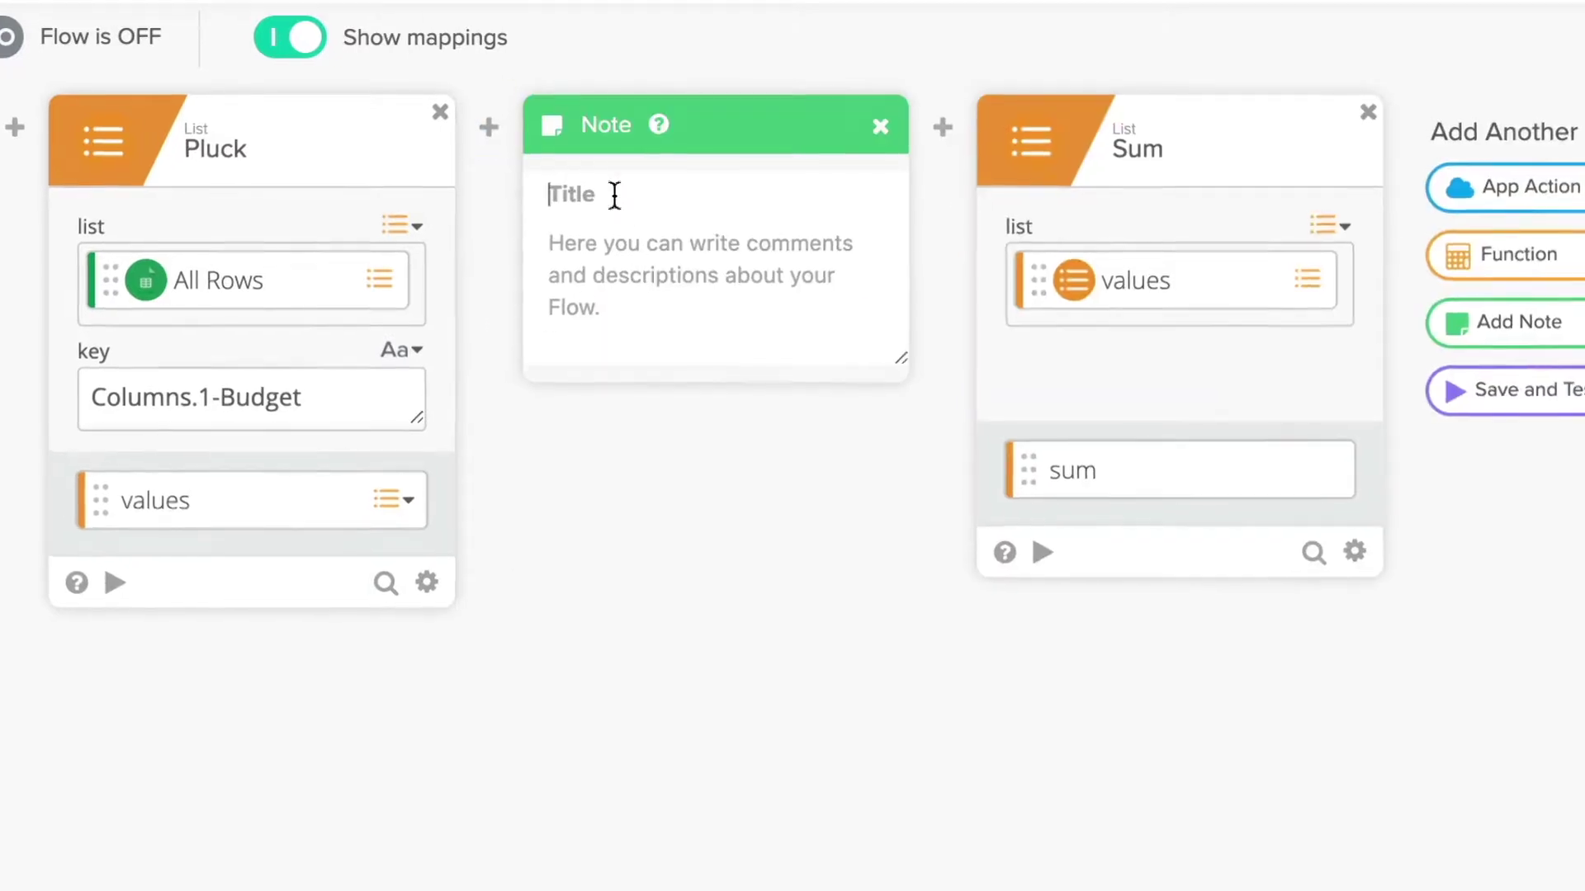
type("Check Date Ty")
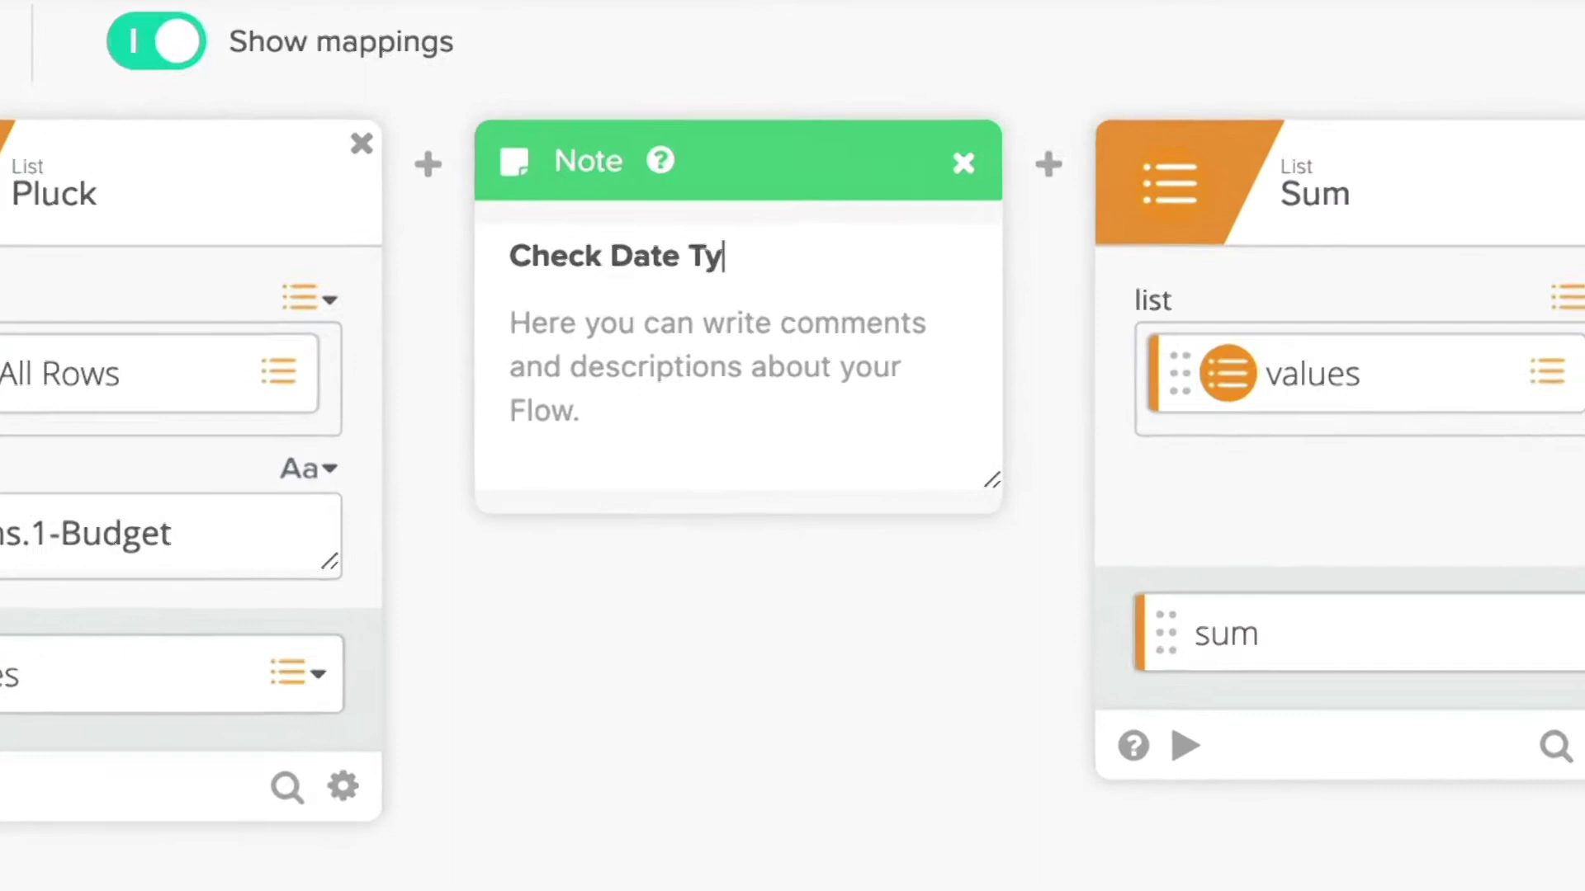
type("pe")
left_click(647, 416)
type("Make sure to ")
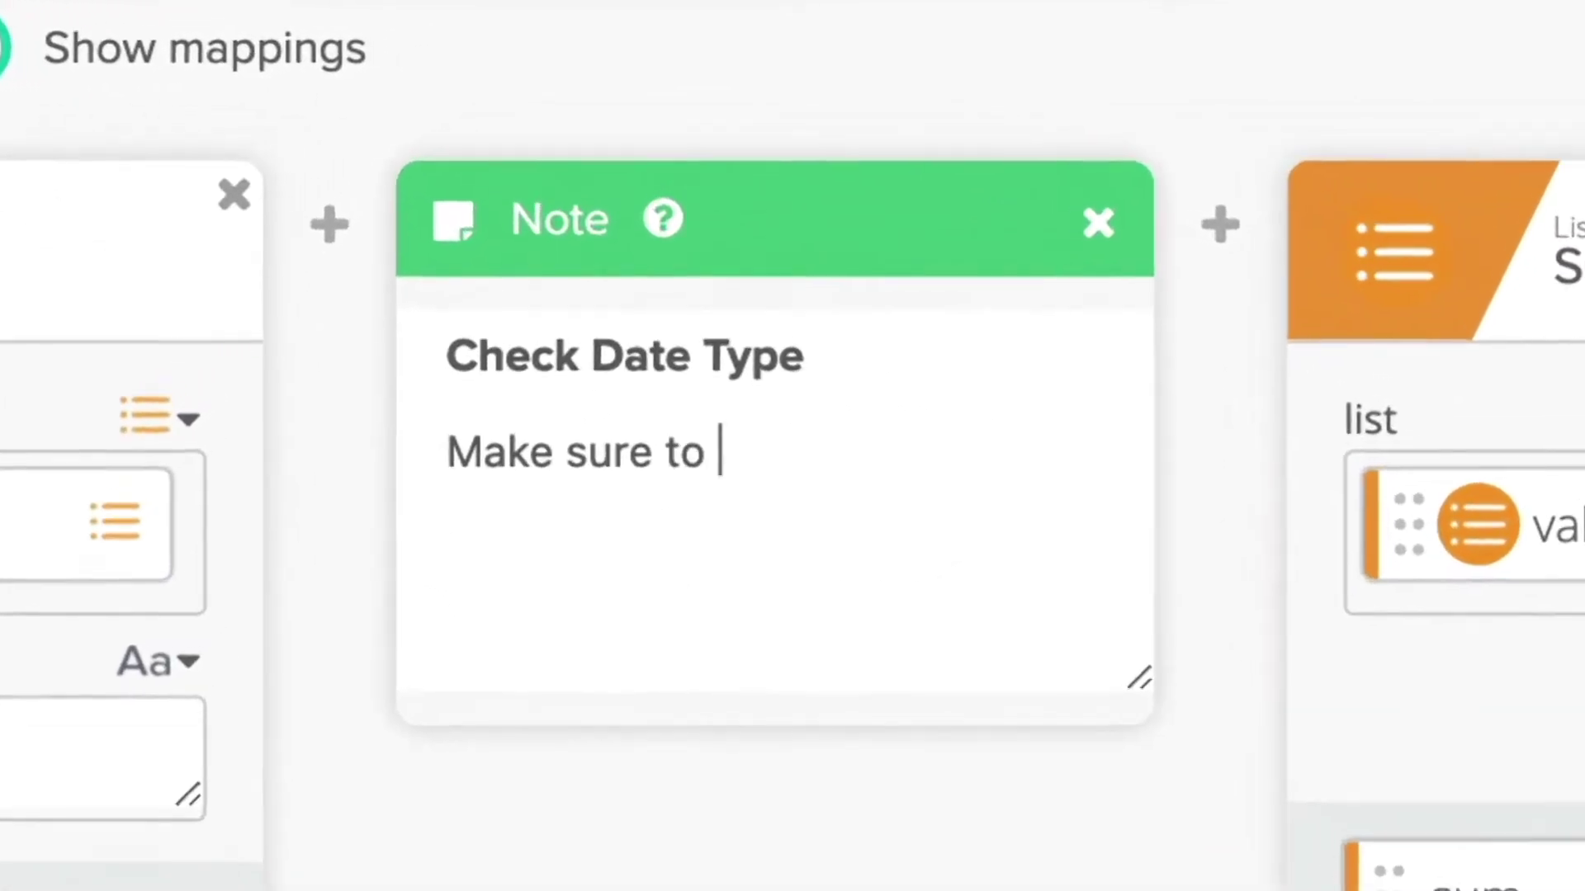
type("check the type o")
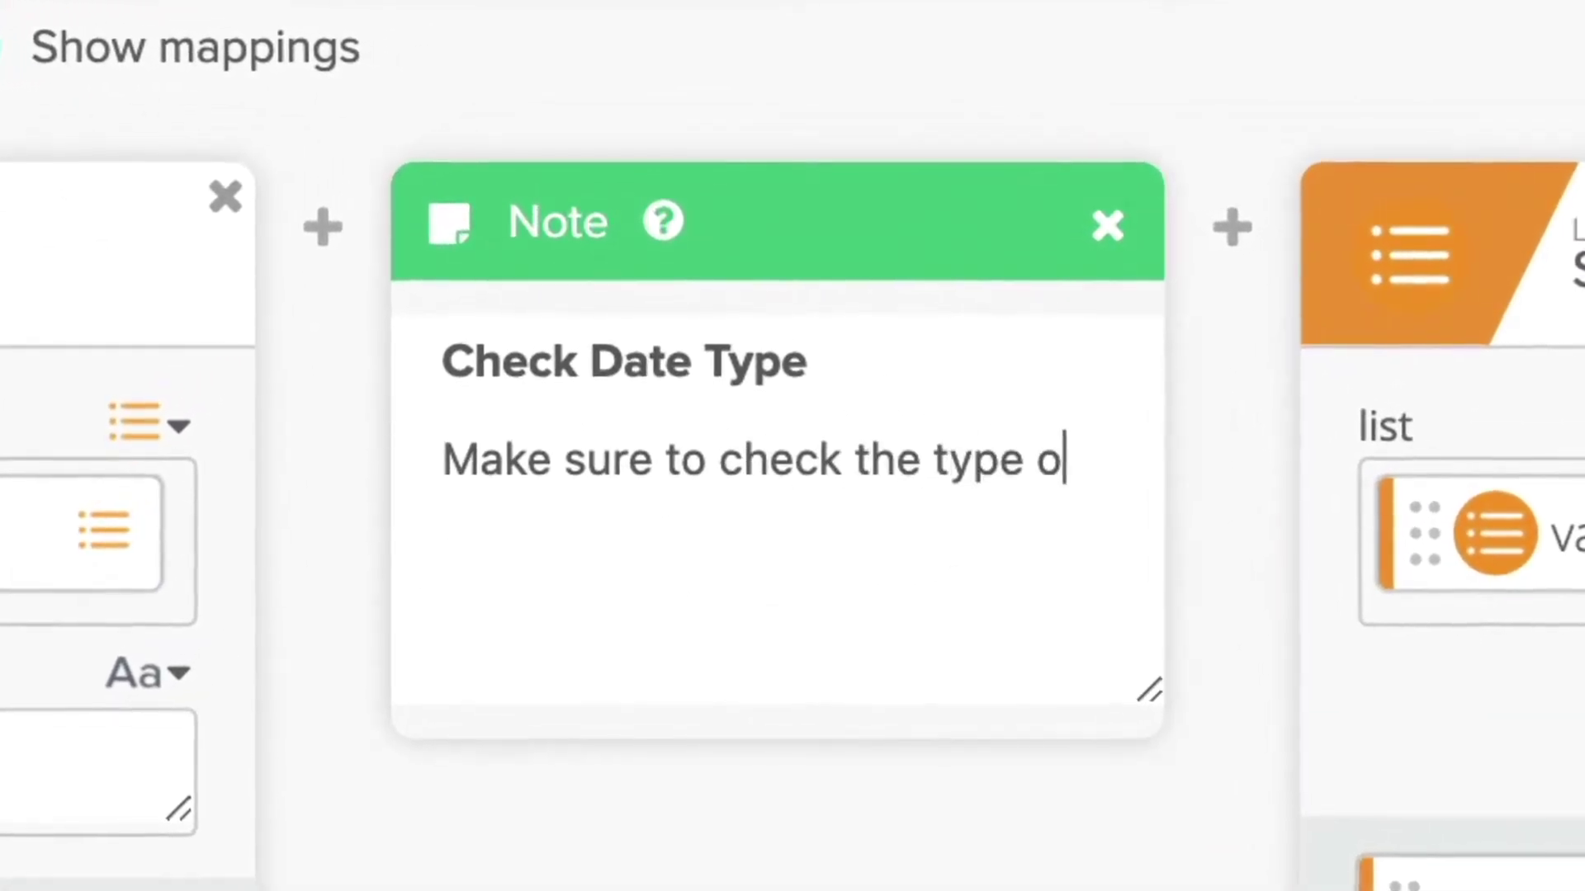
type("f each c")
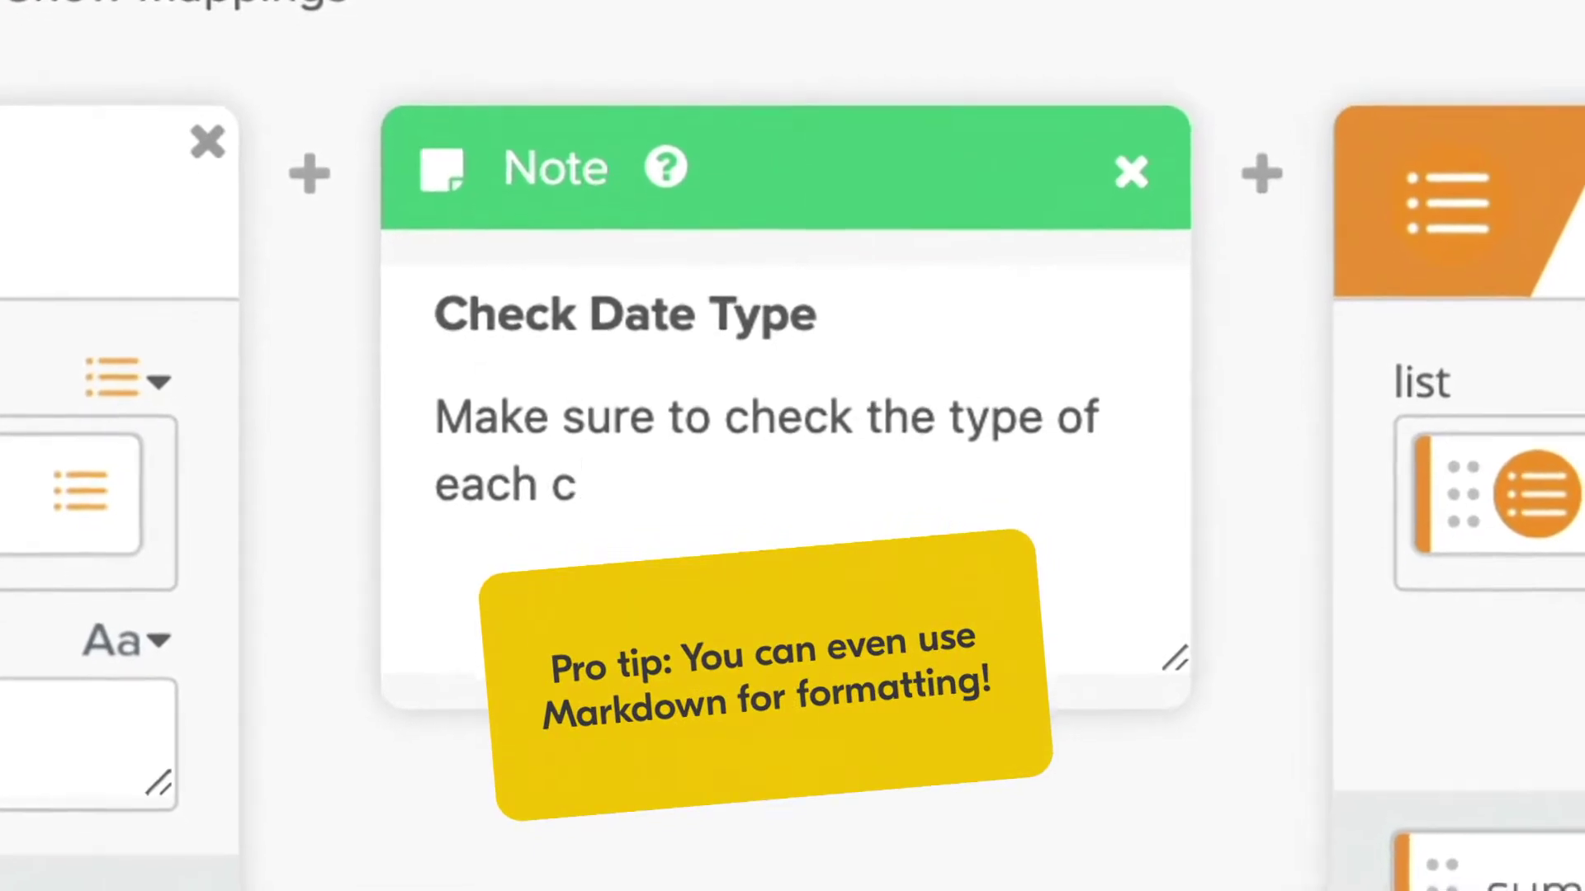
type("ard so that")
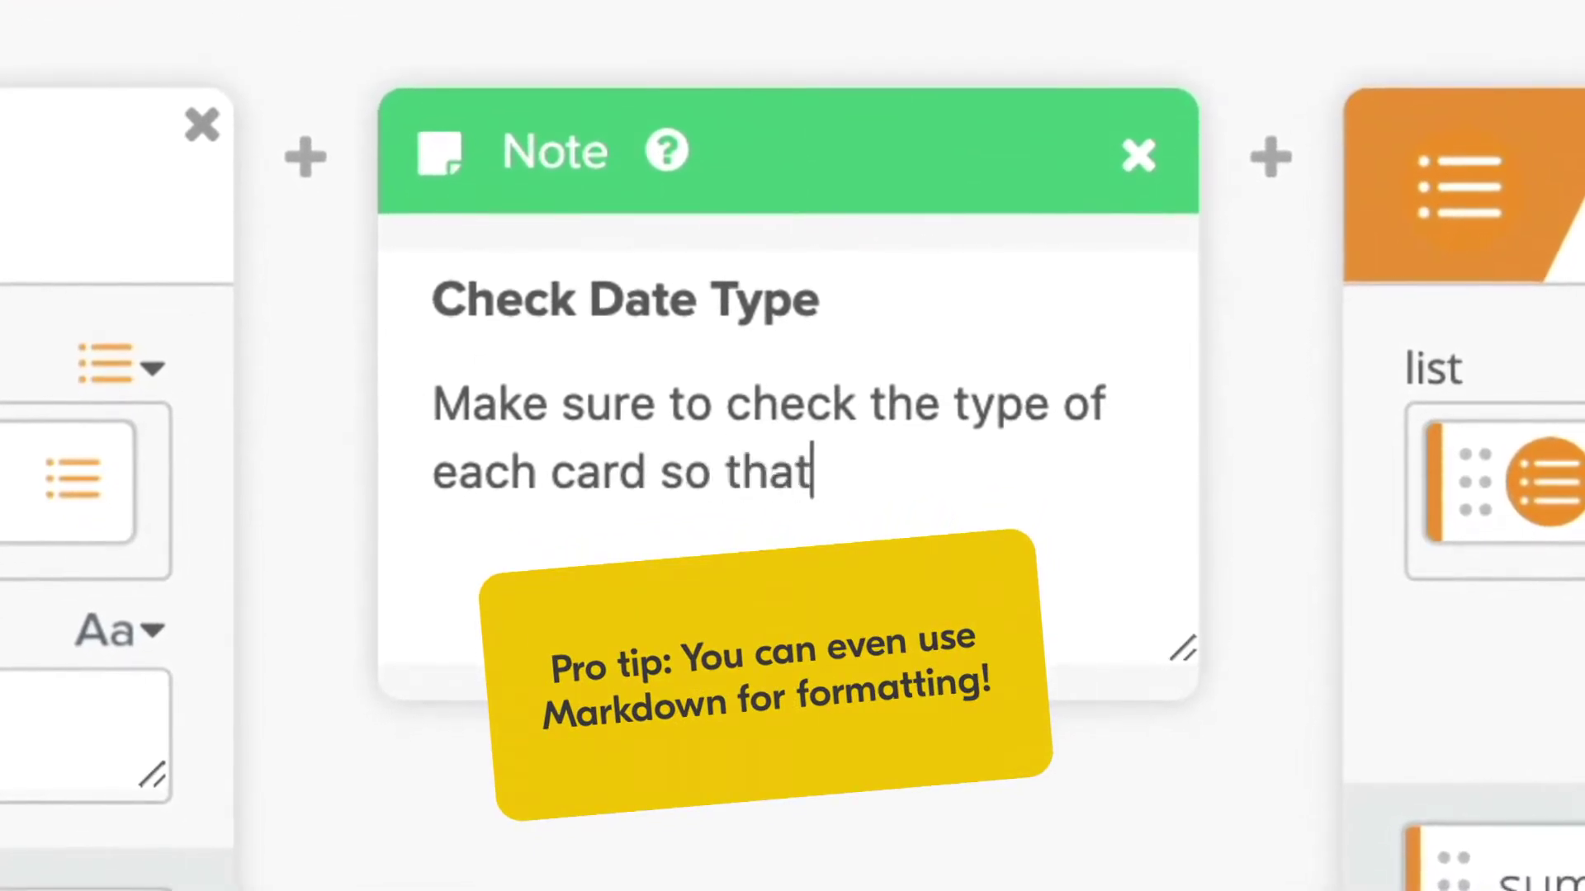
type("list values")
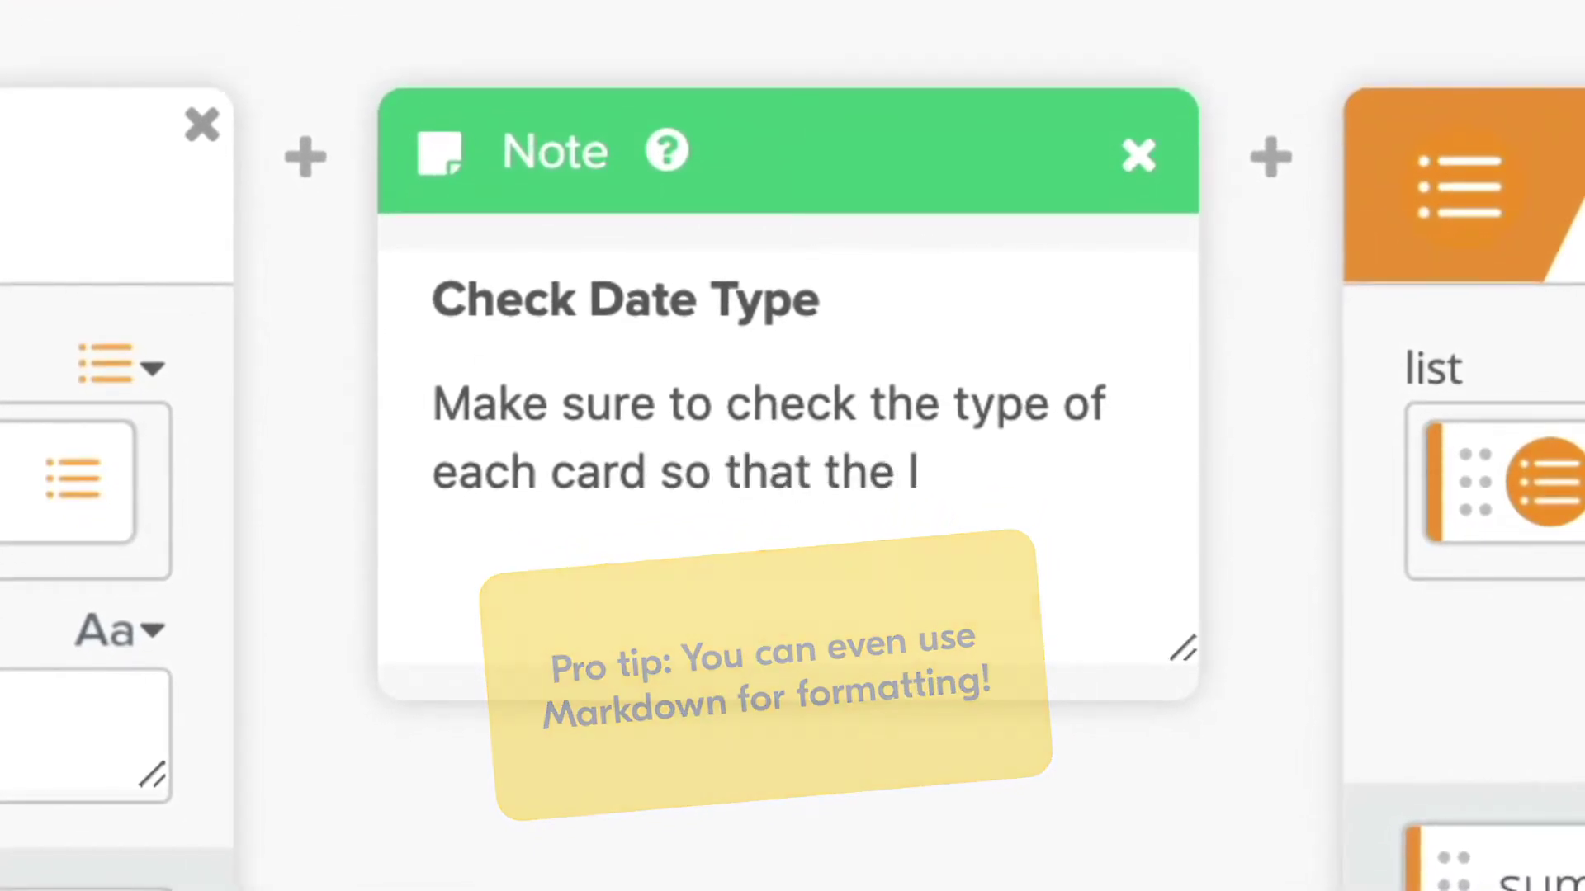